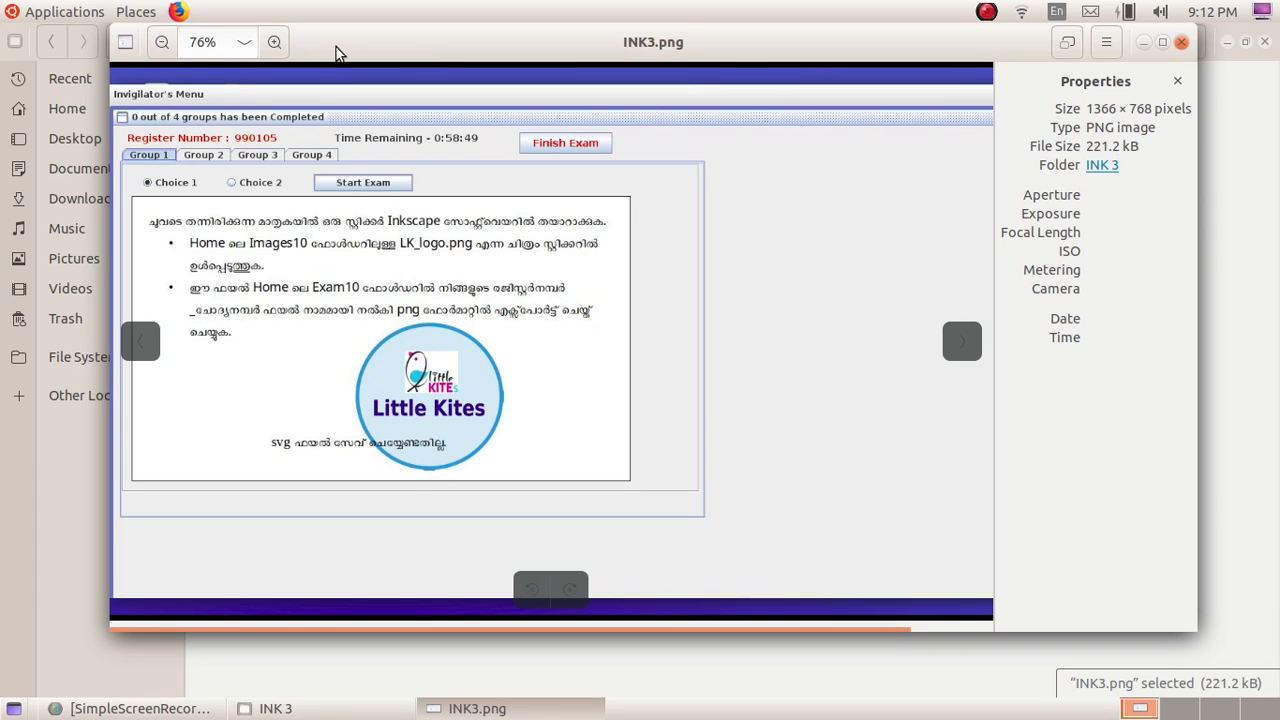
Reposition the INK3.png image window and set it to stay always on top
{"action": "left_click_drag", "start_coordinate": [336, 47], "coordinate": [336, 94]}
{"action": "right_click", "coordinate": [358, 82]}
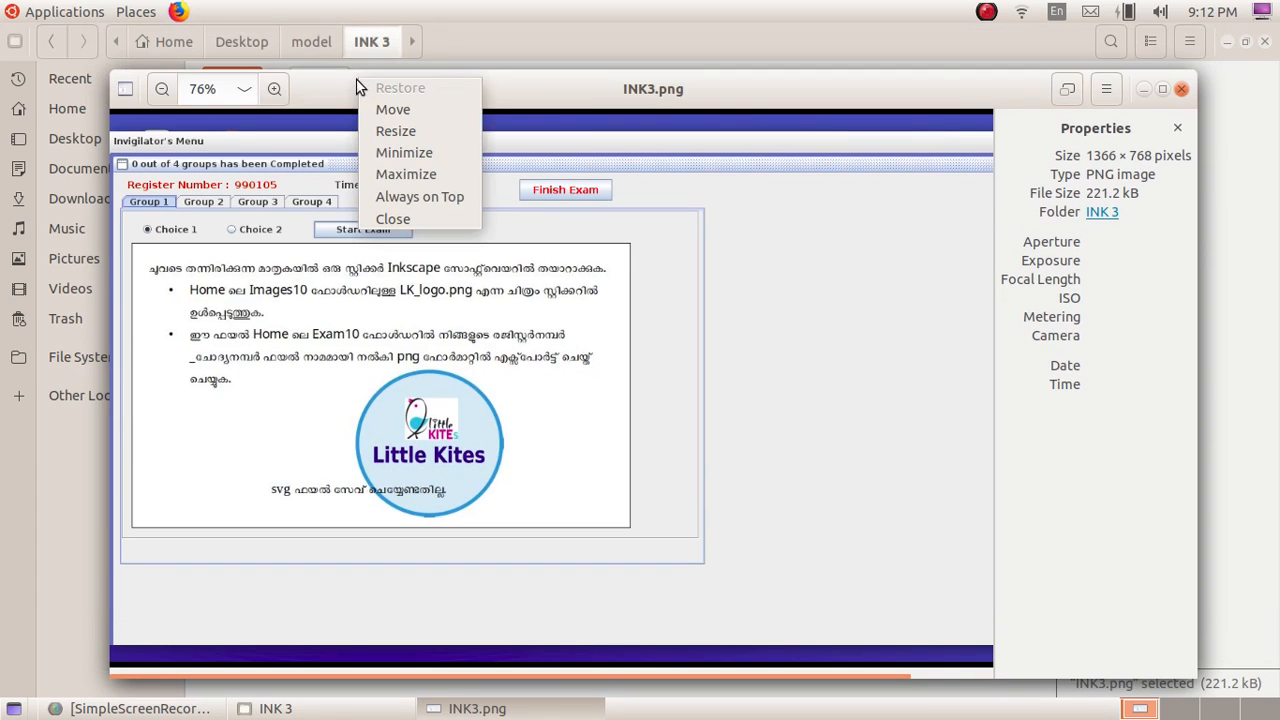
{"action": "left_click", "coordinate": [376, 196]}
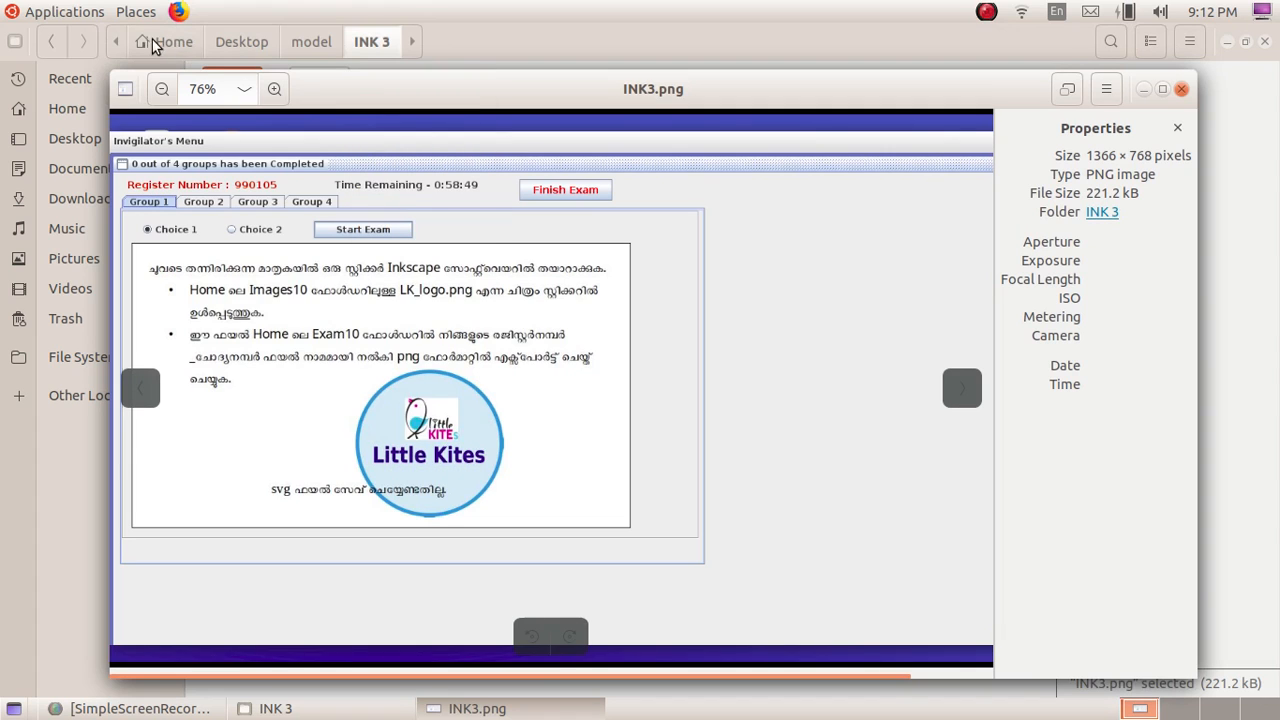
Launch Inkscape Vector Graphics Editor and place the INK3.png reference window beside the blank page
{"action": "left_click", "coordinate": [53, 12]}
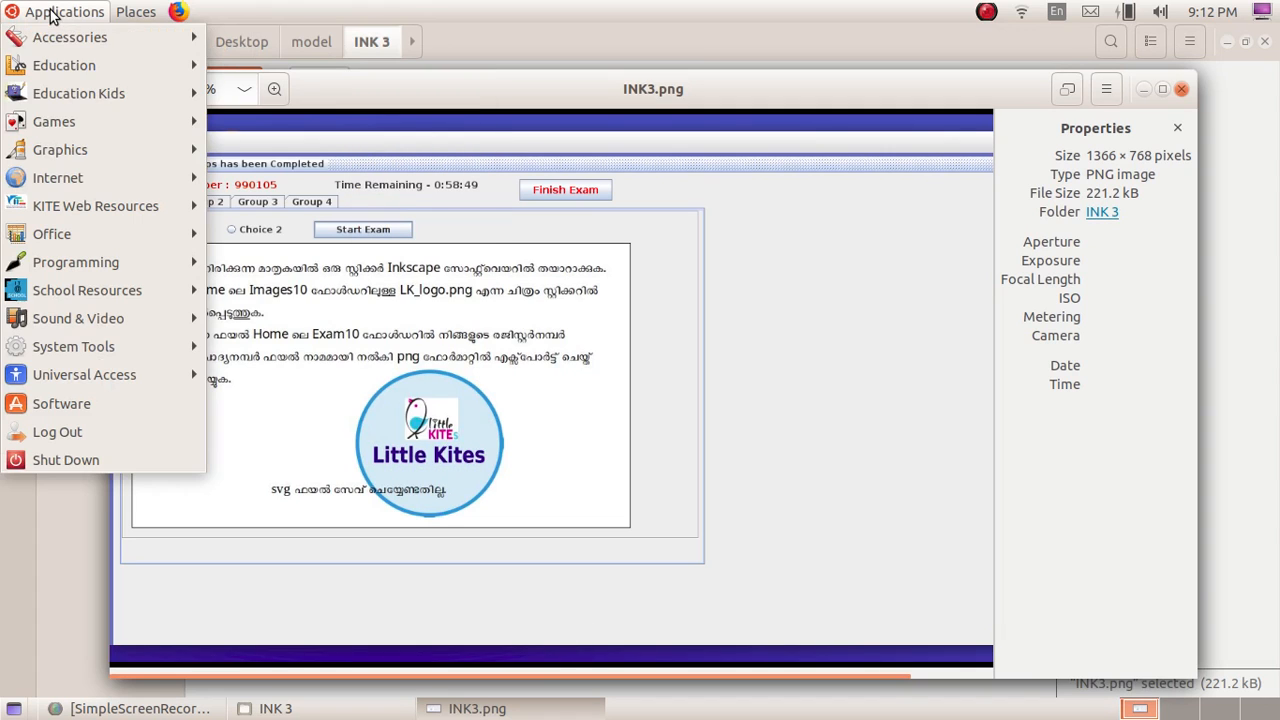
{"action": "mouse_move", "coordinate": [56, 147]}
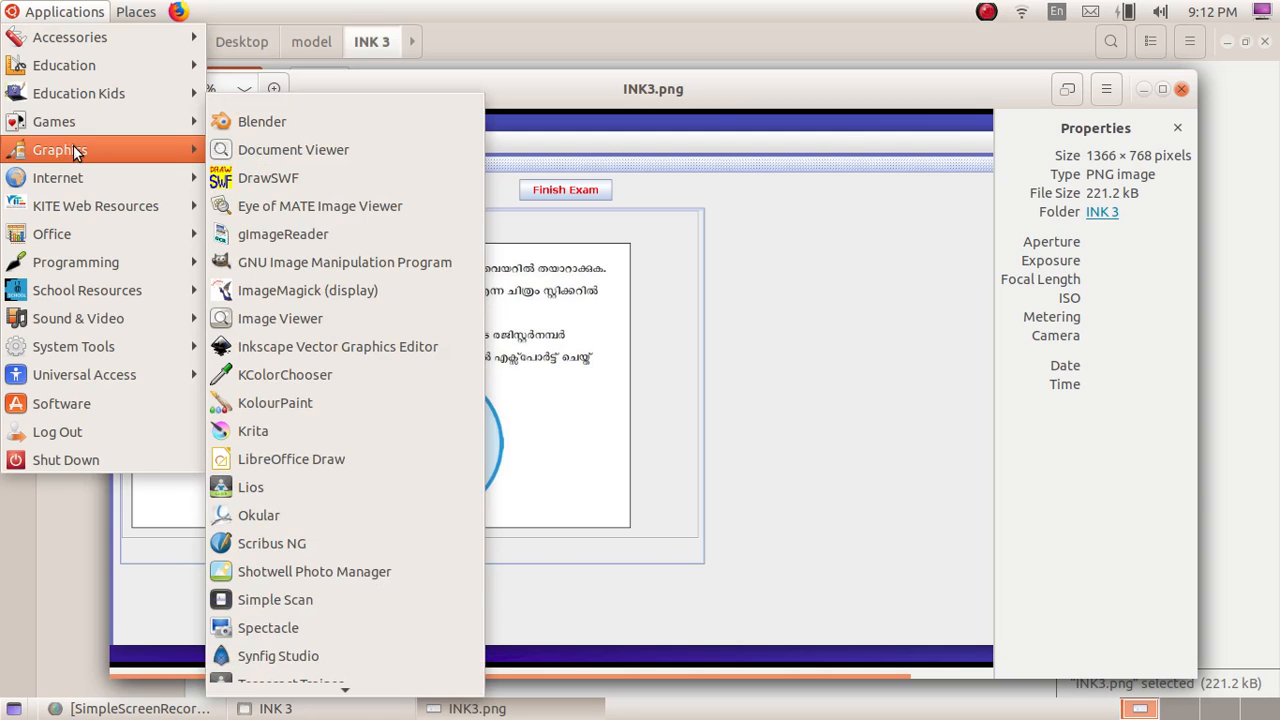
{"action": "left_click", "coordinate": [377, 344]}
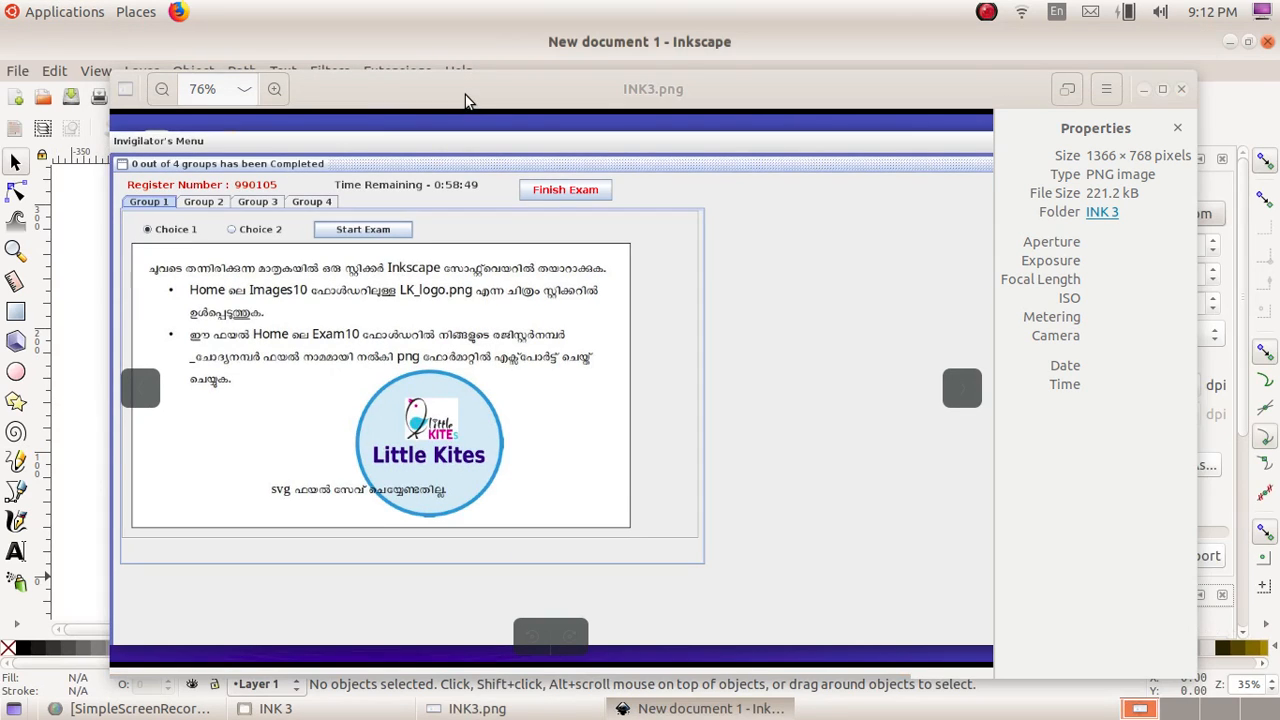
{"action": "left_click_drag", "start_coordinate": [465, 100], "coordinate": [547, 574]}
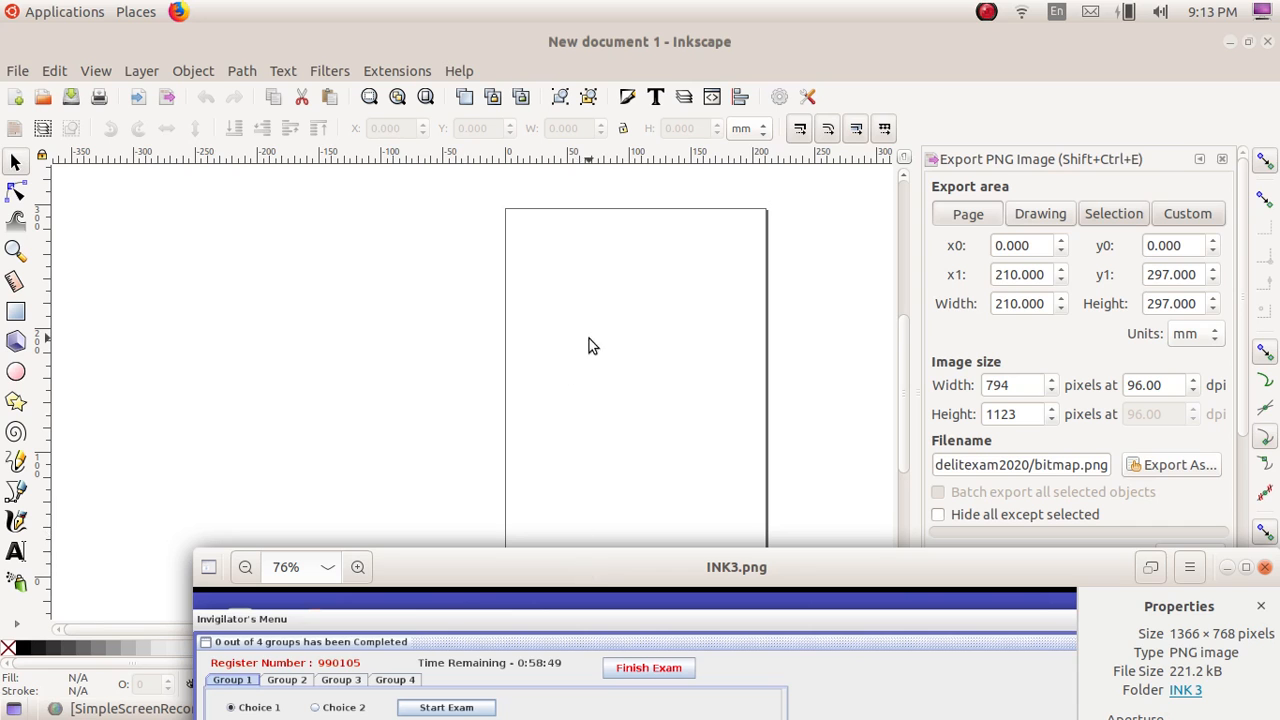
{"action": "left_click_drag", "start_coordinate": [612, 567], "coordinate": [1229, 248]}
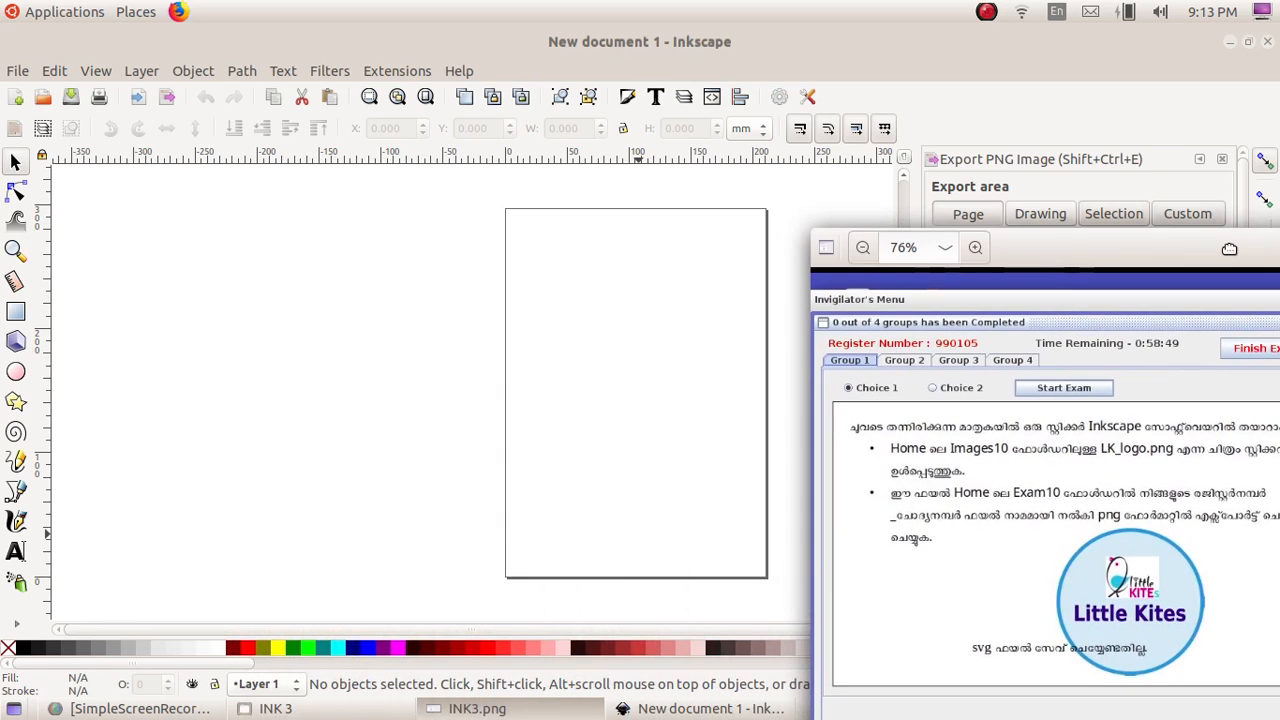
Draw a near-circular ellipse with radii of about 66.5 by 68.4 mm on the page, keeping the reference sticker in view
{"action": "left_click", "coordinate": [16, 373]}
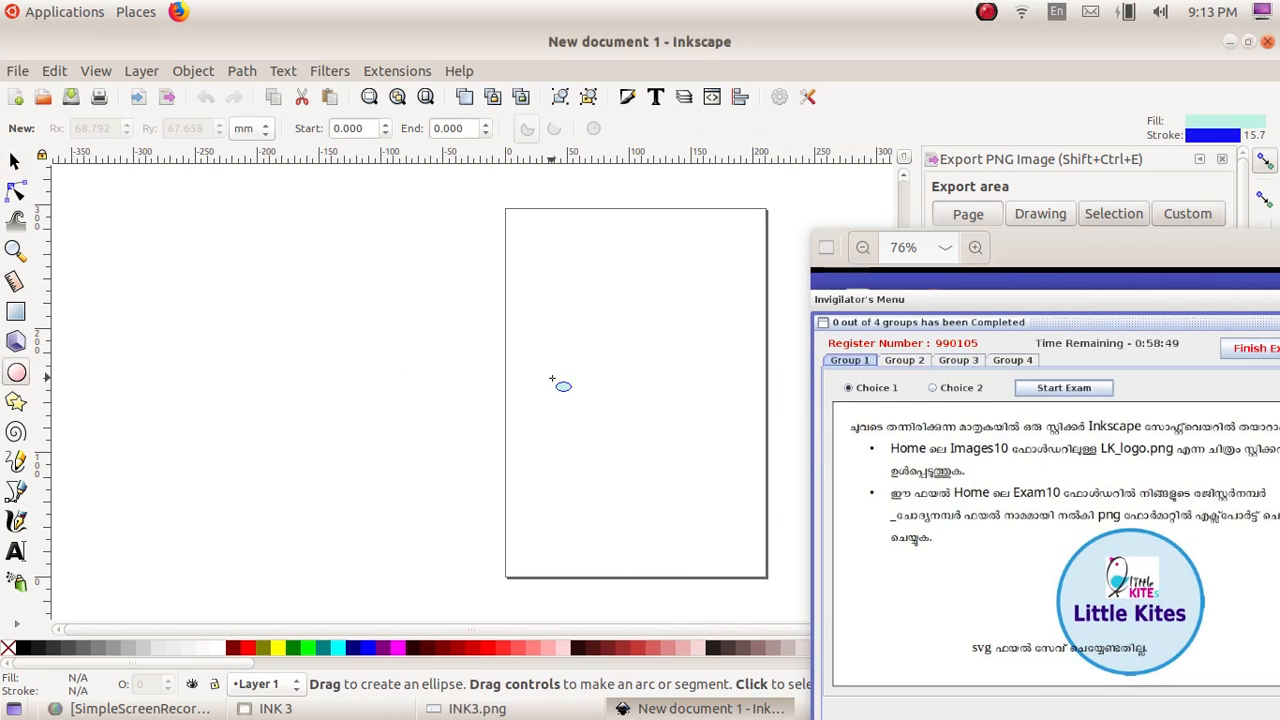
{"action": "left_click_drag", "start_coordinate": [562, 308], "coordinate": [727, 483]}
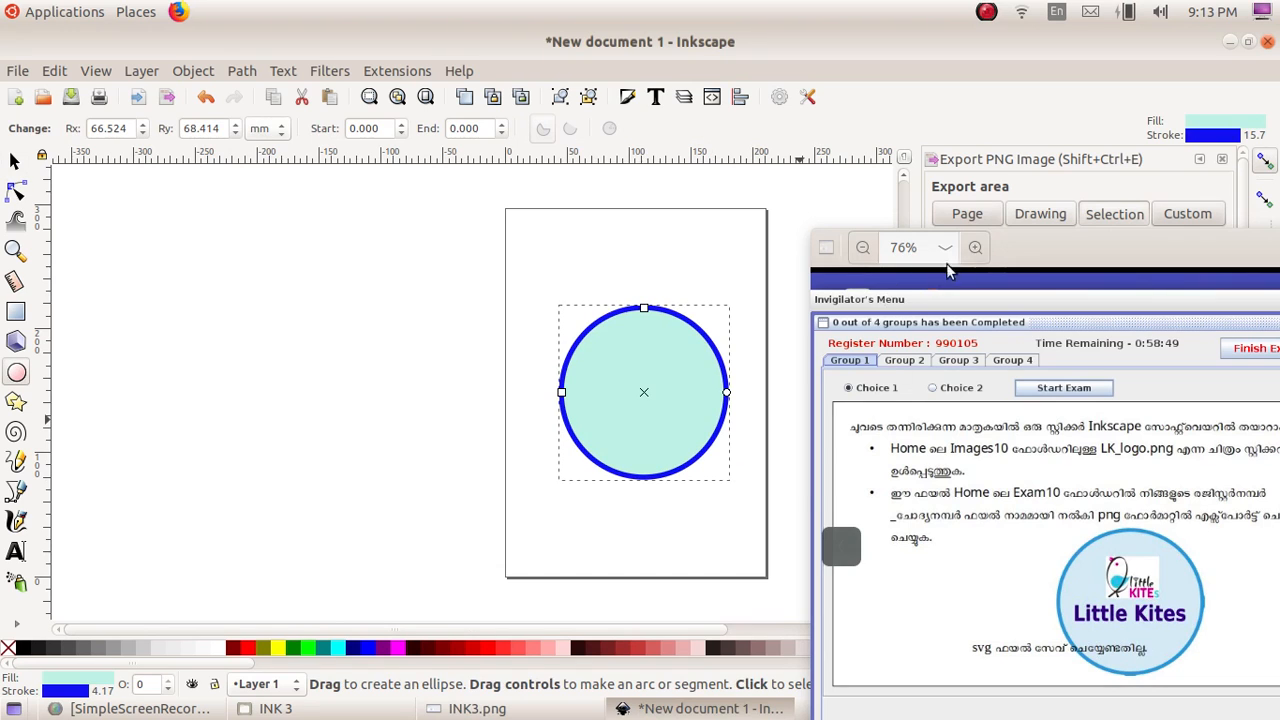
{"action": "left_click_drag", "start_coordinate": [1035, 257], "coordinate": [1001, 169]}
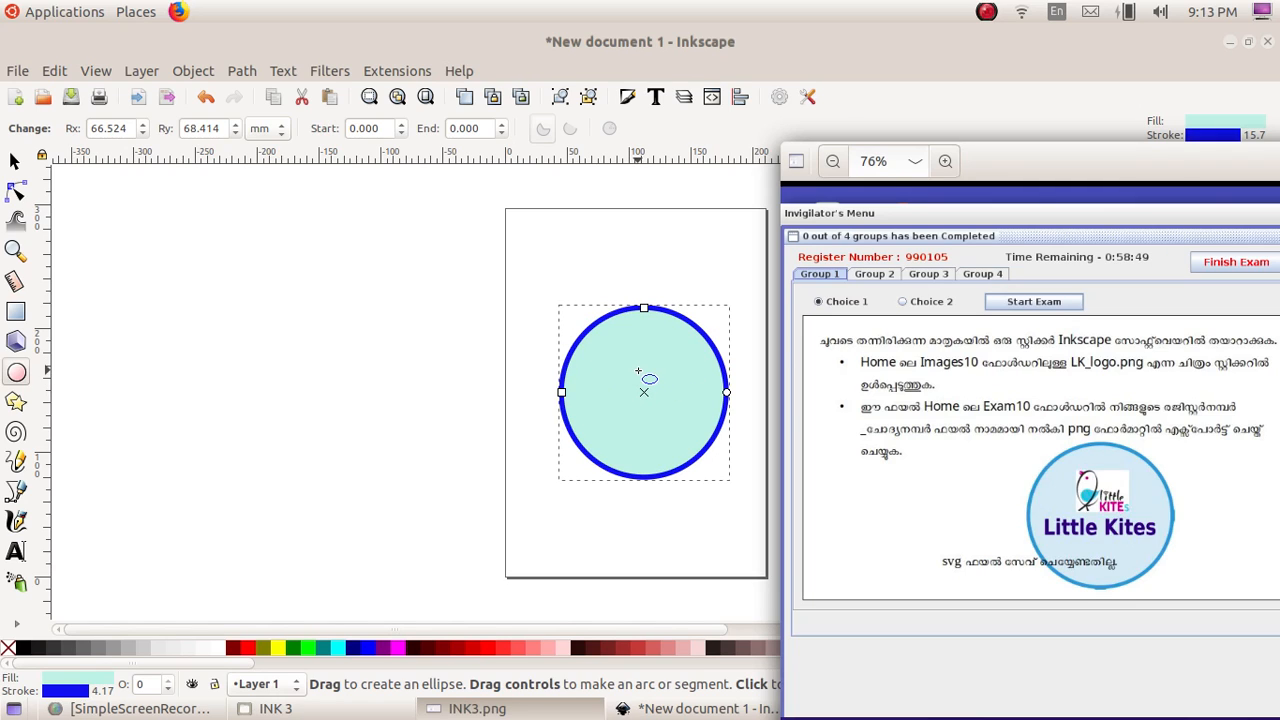
Open the Fill and Stroke settings, clear the reference window away from them, and select the circle
{"action": "left_click", "coordinate": [193, 71]}
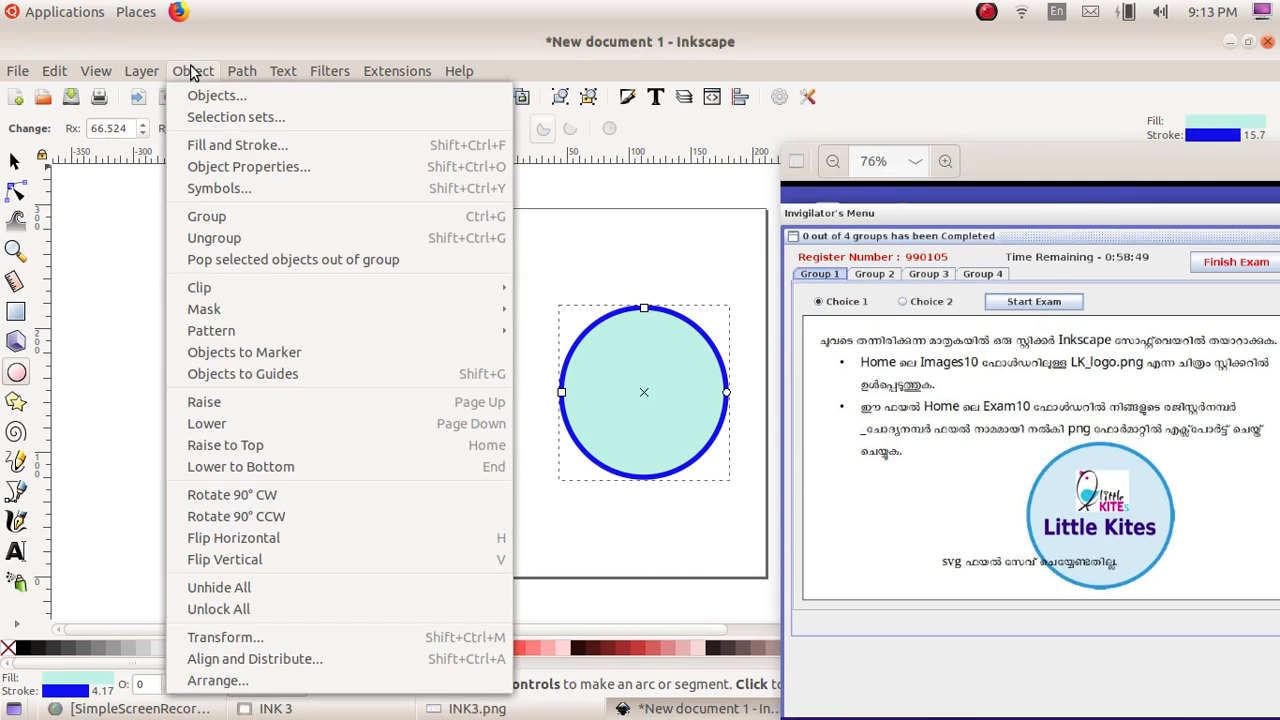
{"action": "left_click", "coordinate": [222, 143]}
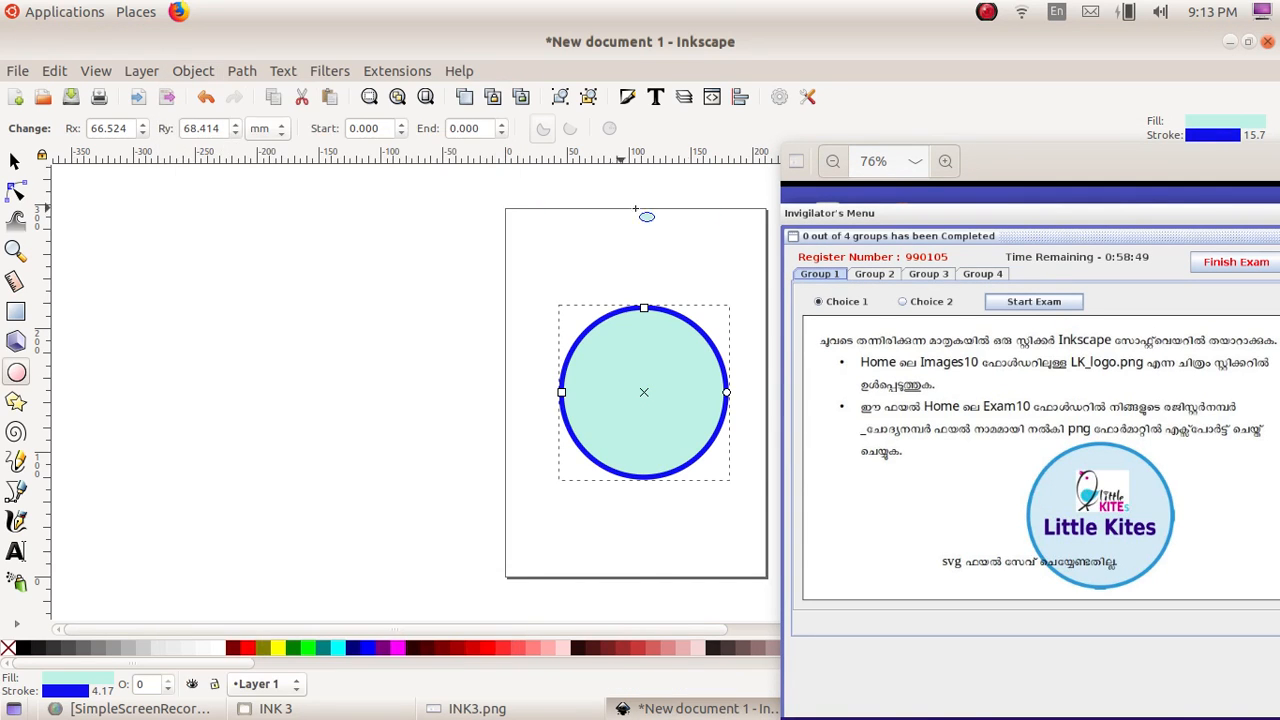
{"action": "mouse_move", "coordinate": [1015, 178]}
{"action": "left_mouse_down"}
{"action": "mouse_move", "coordinate": [904, 618]}
{"action": "mouse_move", "coordinate": [880, 650]}
{"action": "mouse_move", "coordinate": [836, 600]}
{"action": "left_mouse_up"}
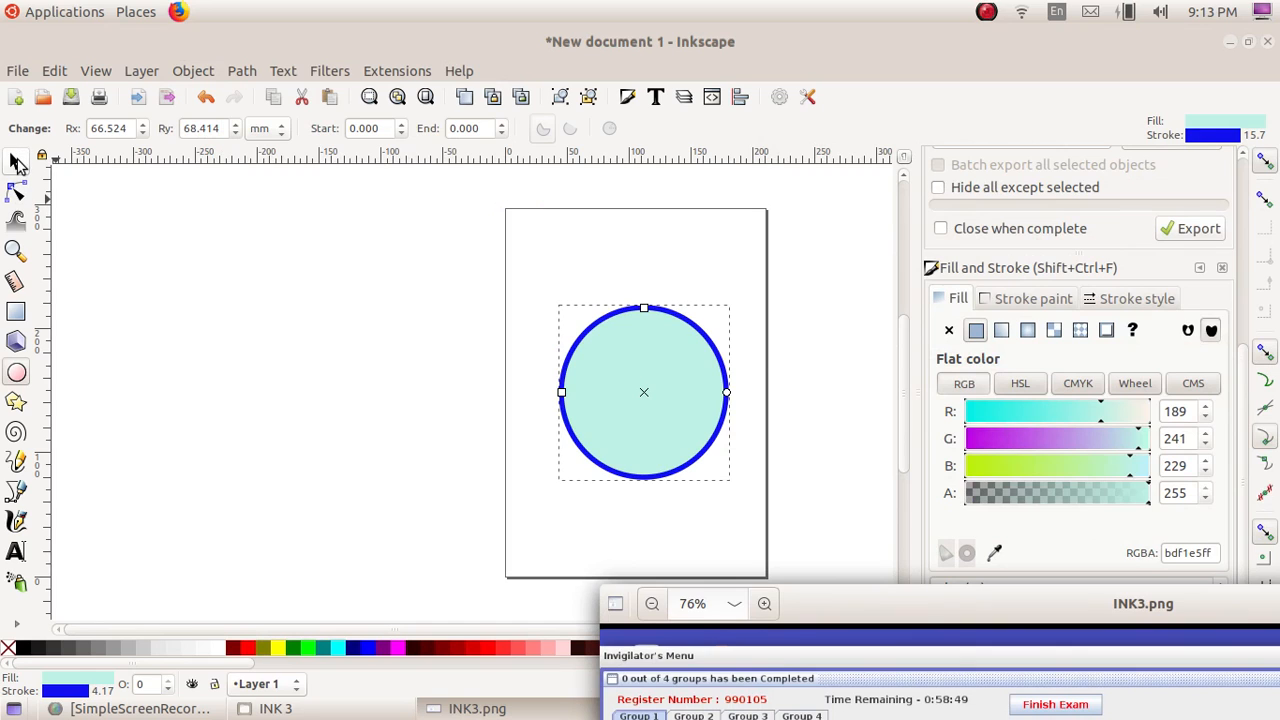
{"action": "left_click", "coordinate": [15, 163]}
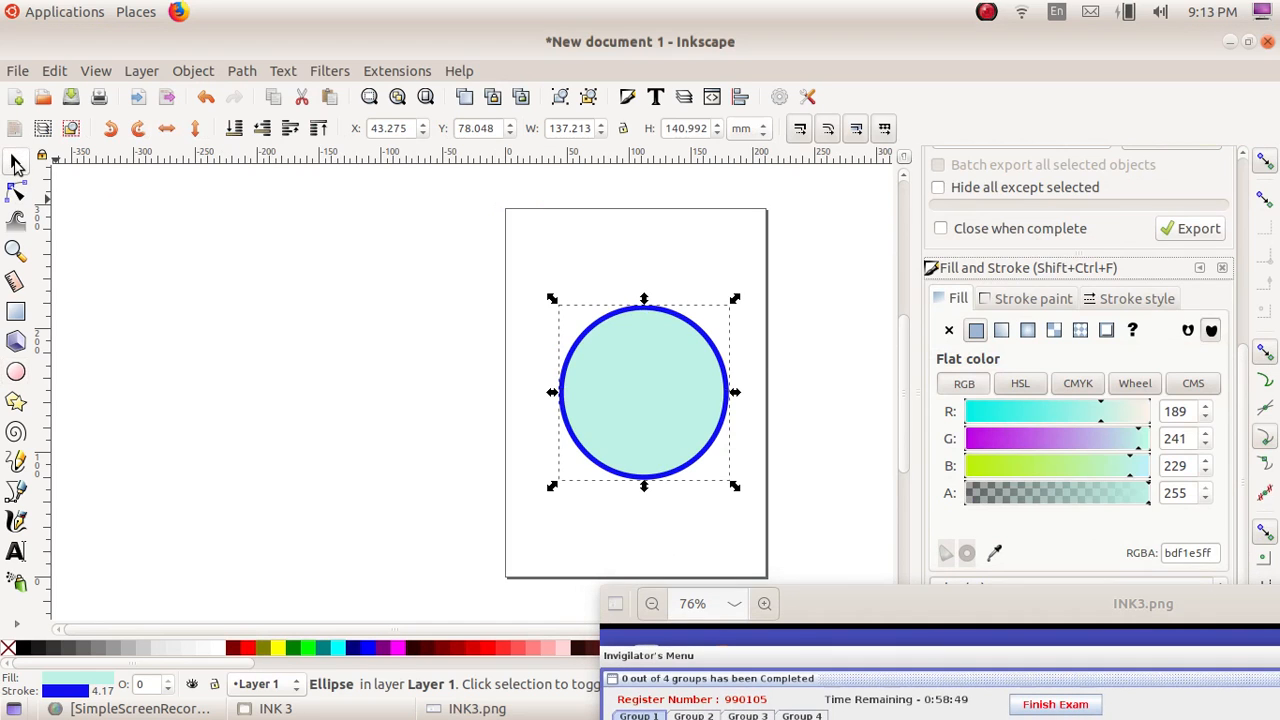
{"action": "left_click", "coordinate": [645, 398]}
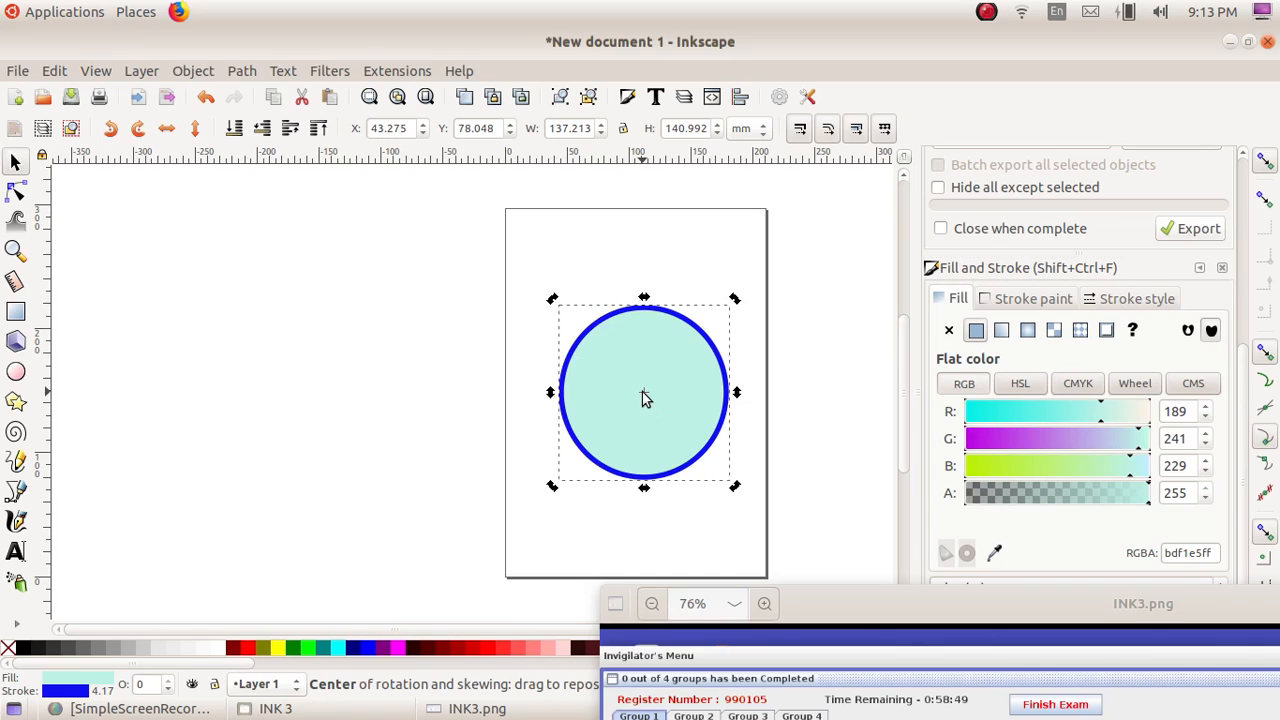
{"action": "left_click", "coordinate": [813, 410]}
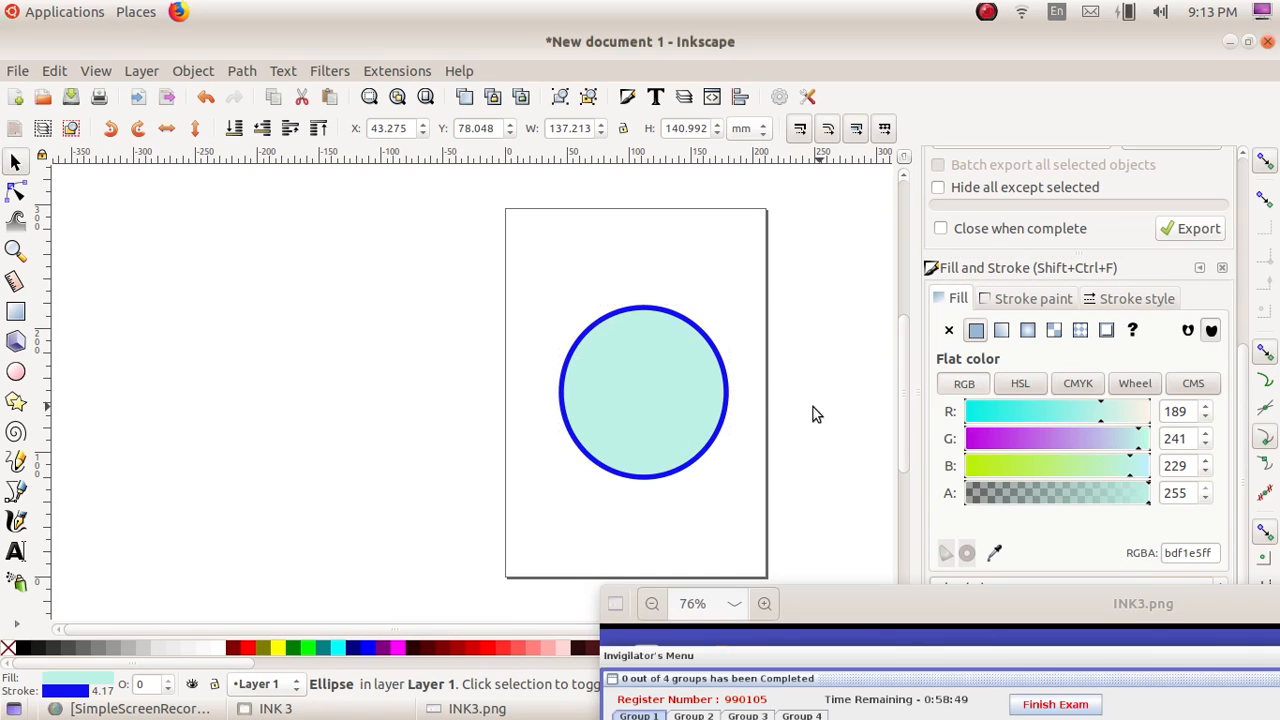
{"action": "left_click", "coordinate": [636, 397]}
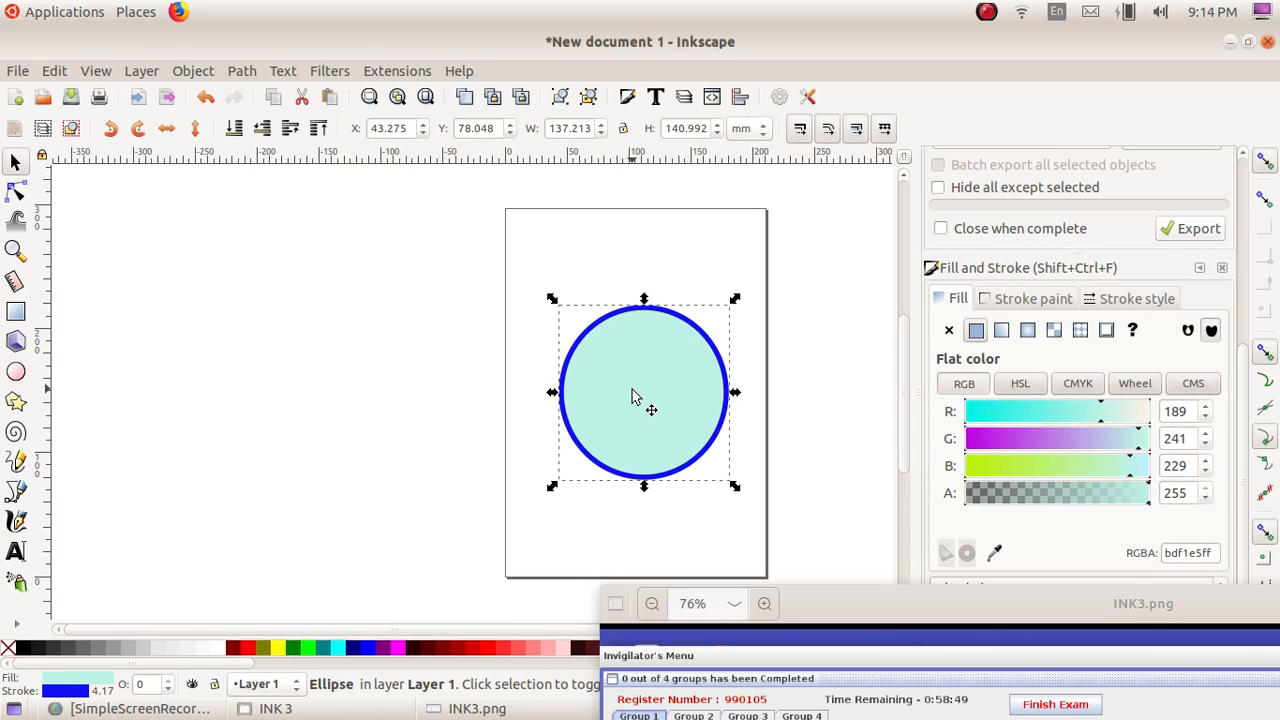
Set both the fill and the stroke paint of the circle to No paint
{"action": "left_click", "coordinate": [958, 302]}
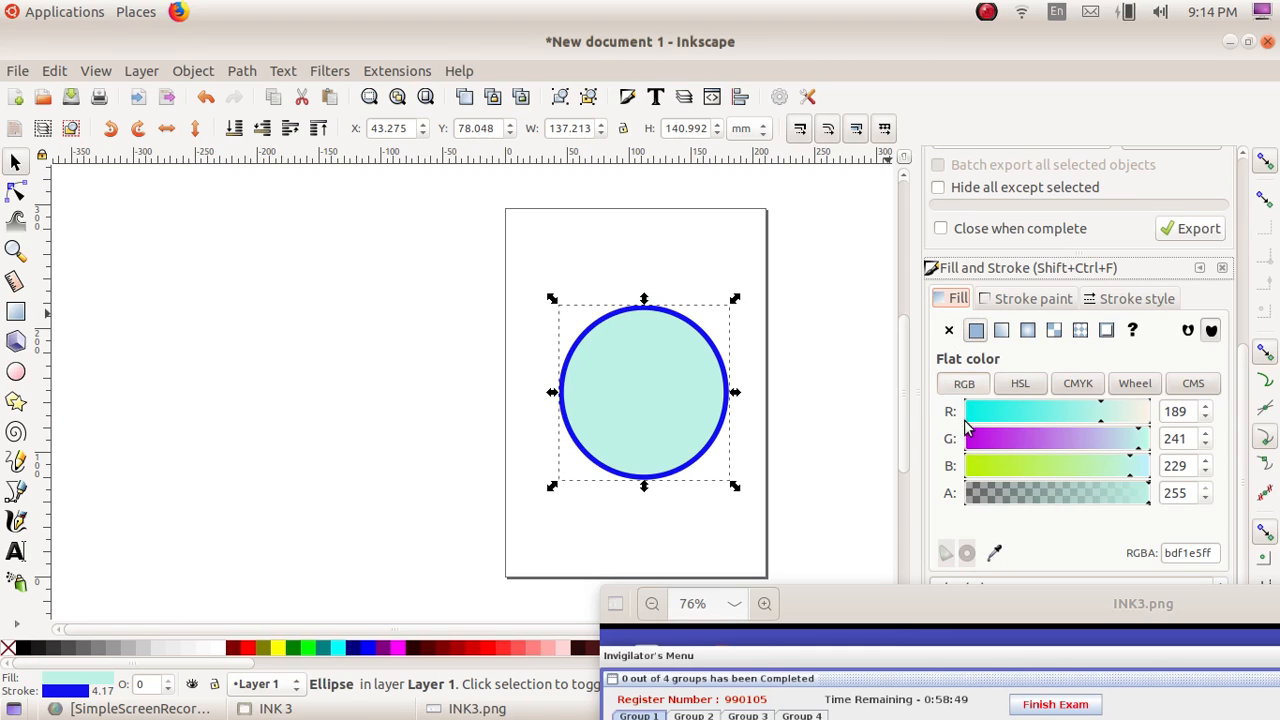
{"action": "left_click", "coordinate": [949, 332]}
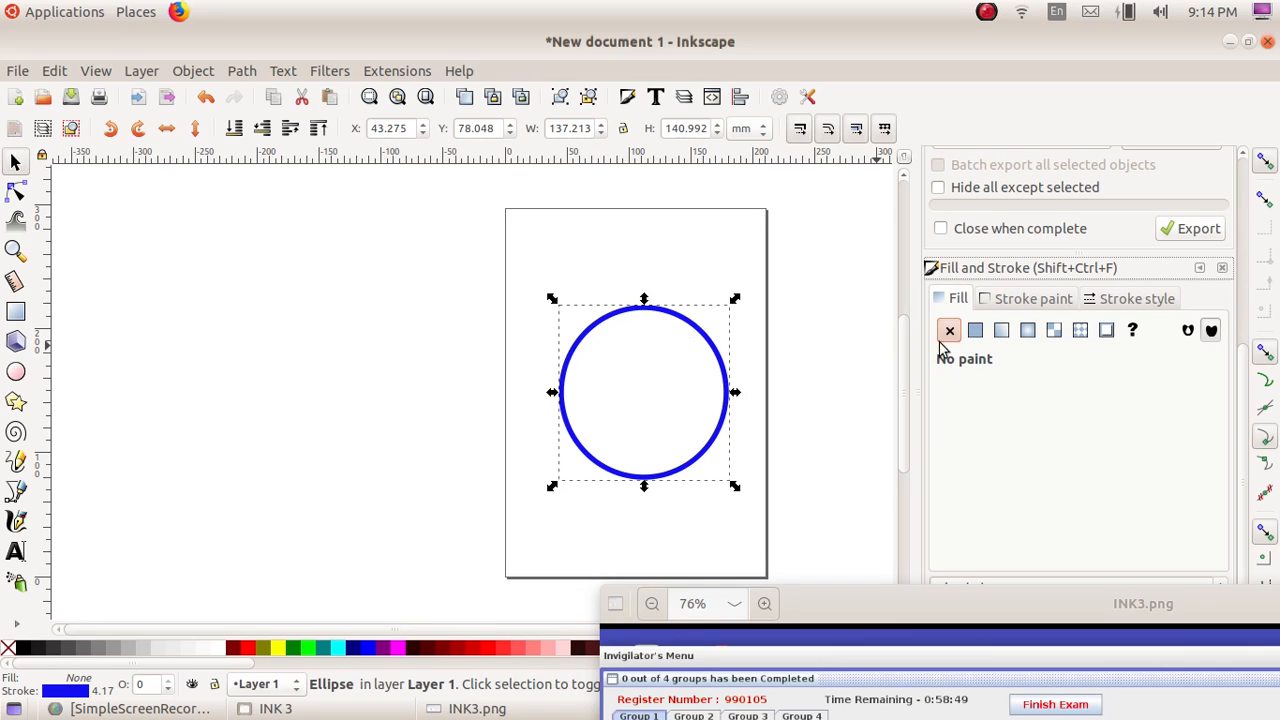
{"action": "left_click", "coordinate": [1033, 300]}
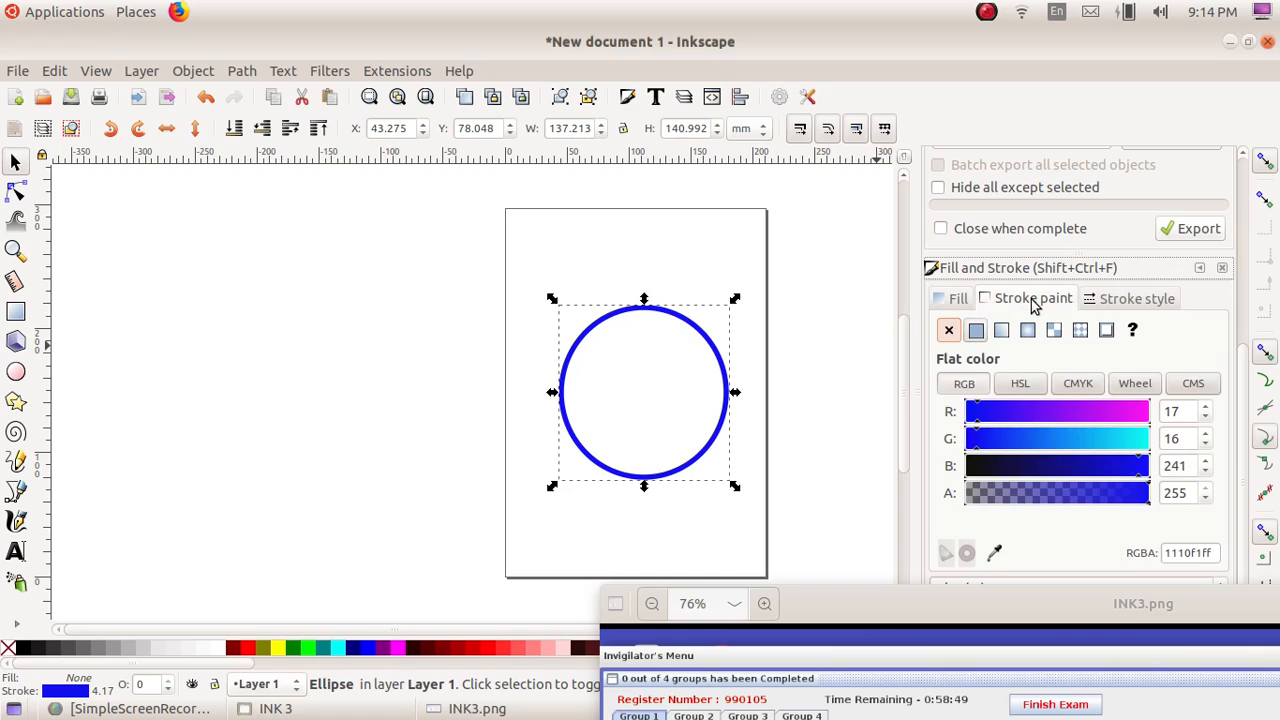
{"action": "left_click", "coordinate": [949, 333]}
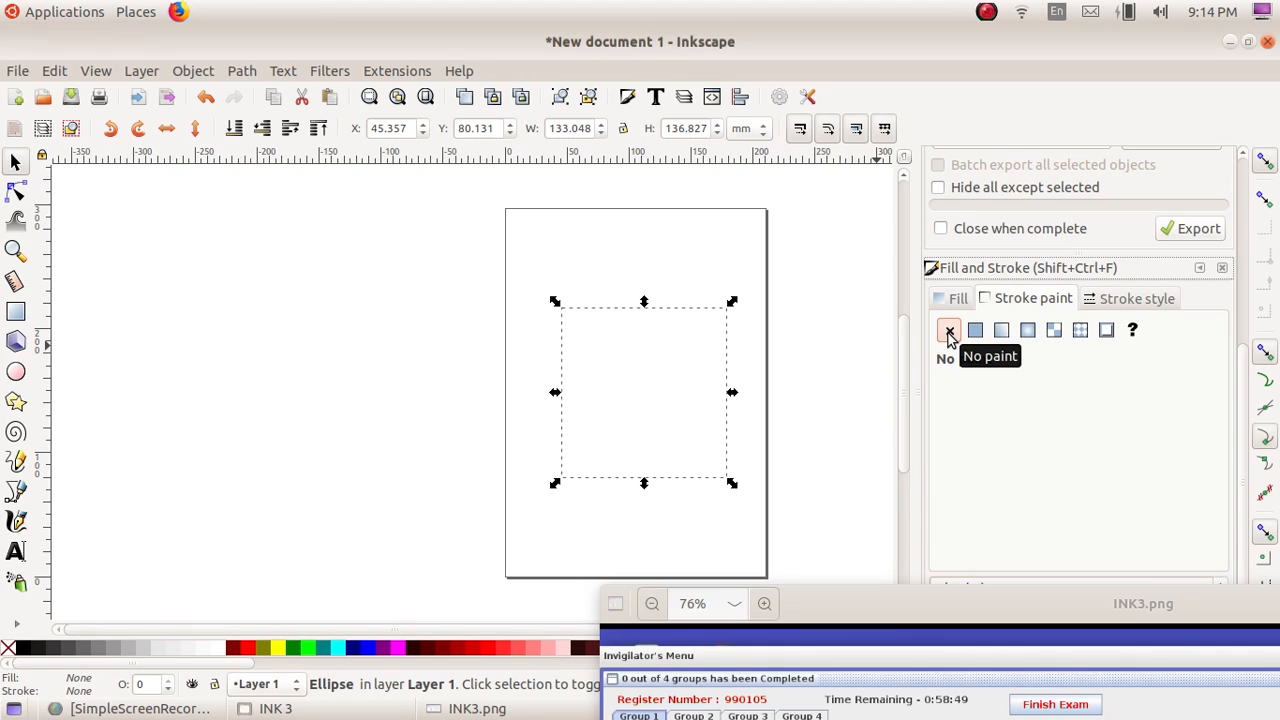
Set the circle's fill and stroke paint back to Flat color
{"action": "left_click", "coordinate": [957, 300]}
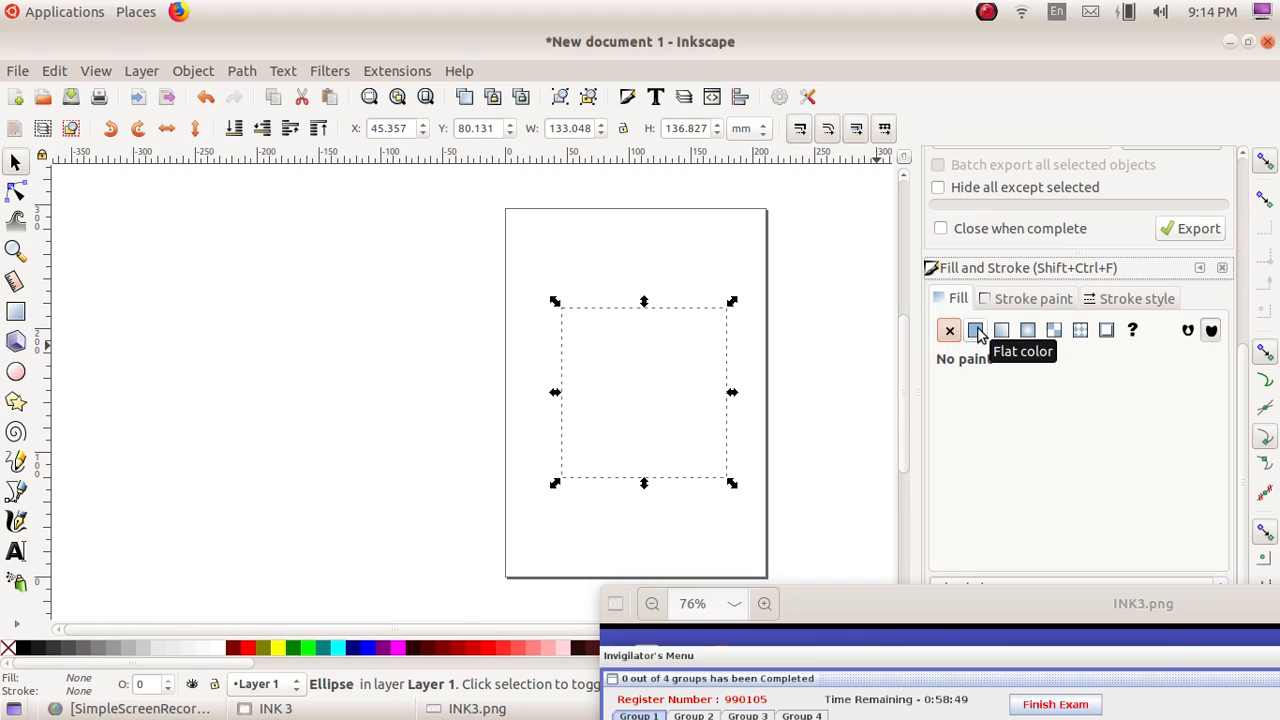
{"action": "left_click", "coordinate": [976, 331]}
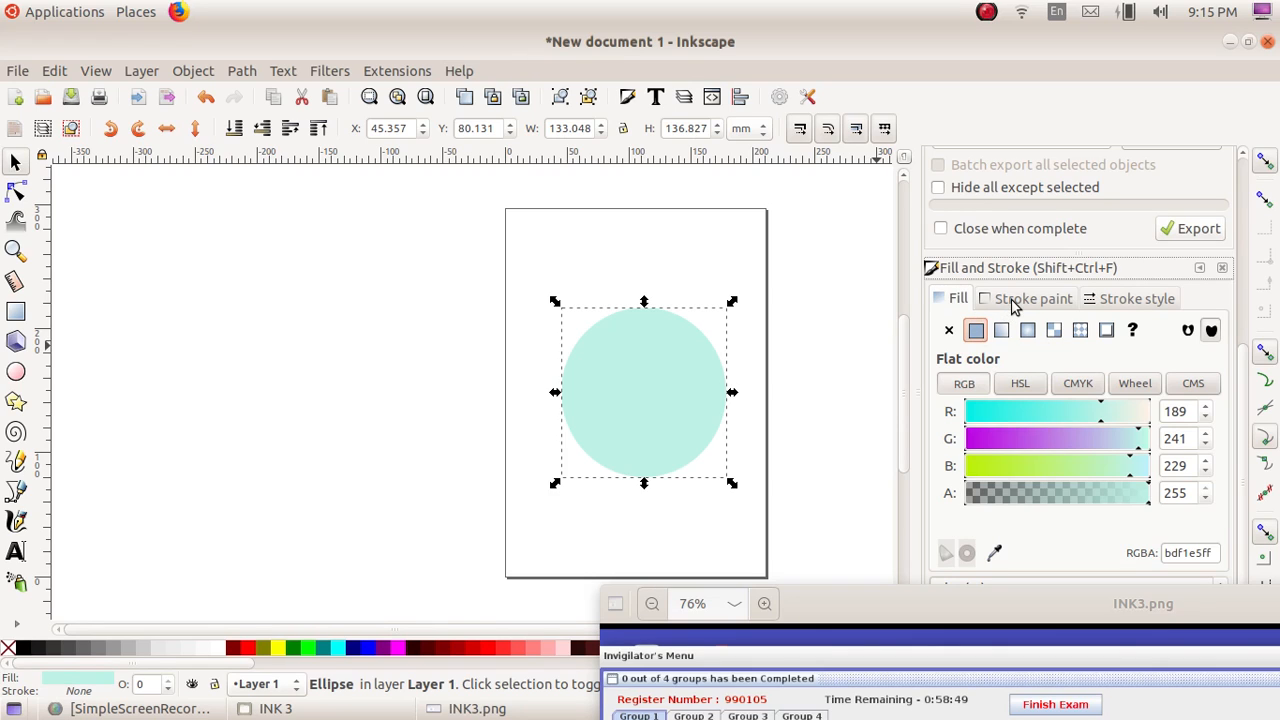
{"action": "left_click", "coordinate": [1017, 303]}
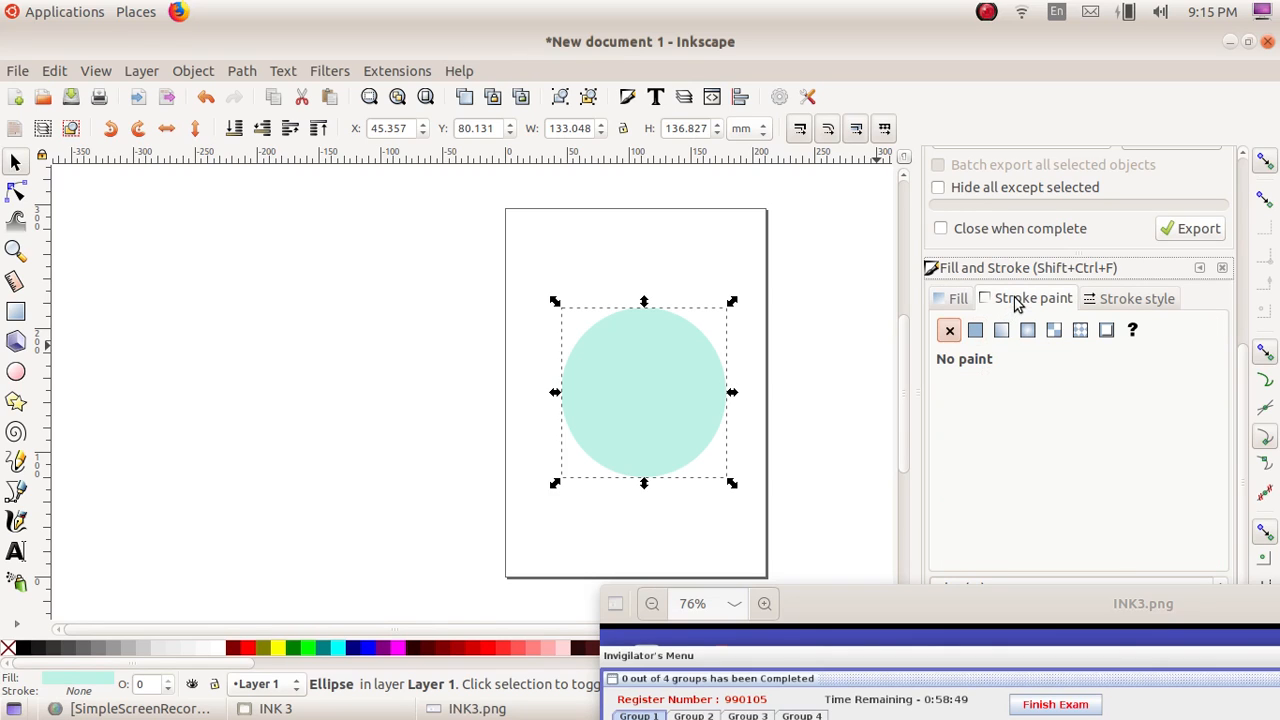
{"action": "left_click", "coordinate": [975, 332]}
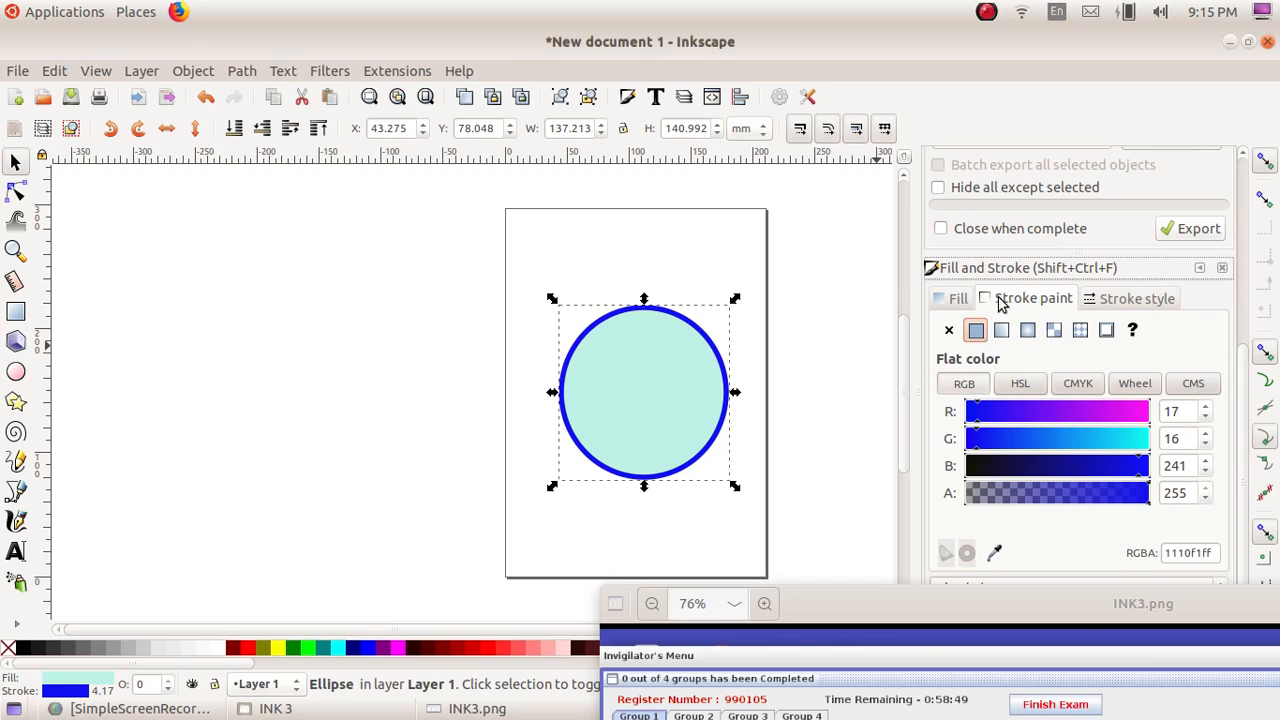
Set the circle's stroke width to 3.865 mm and bring the reference sticker back into view beside the page
{"action": "left_click", "coordinate": [1137, 299]}
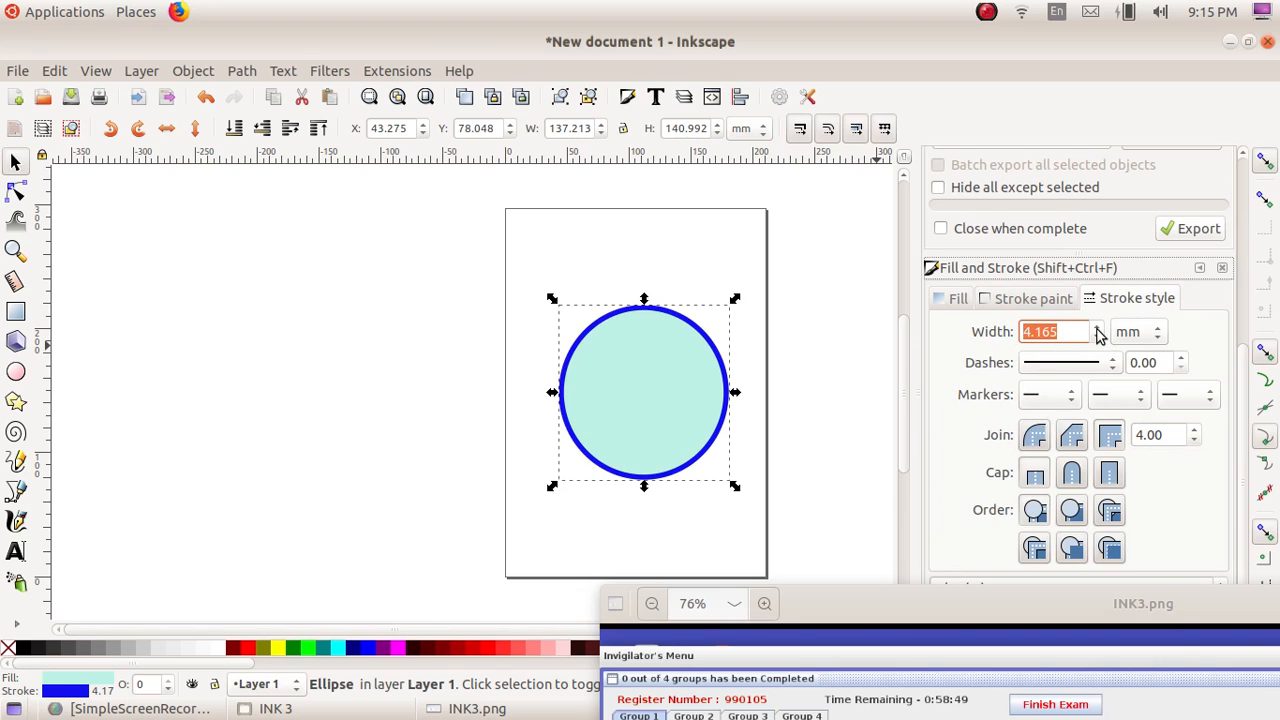
{"action": "left_click", "coordinate": [1098, 332]}
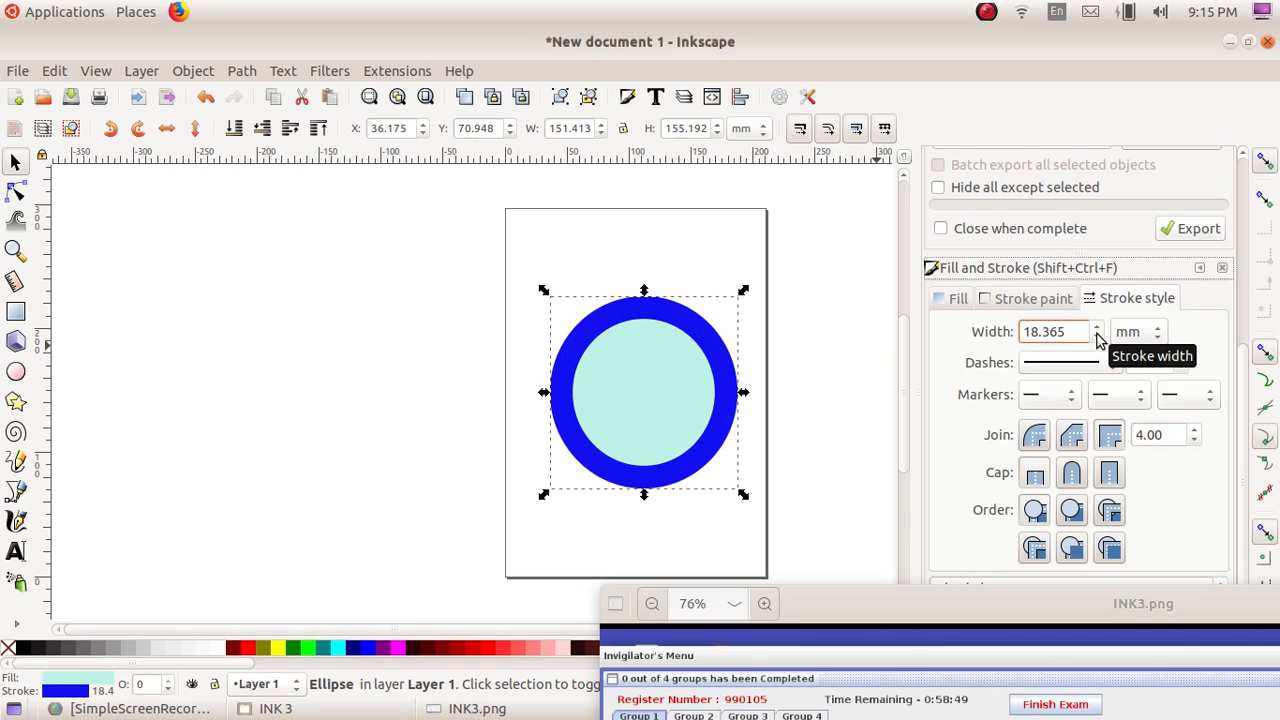
{"action": "left_click", "coordinate": [1097, 338]}
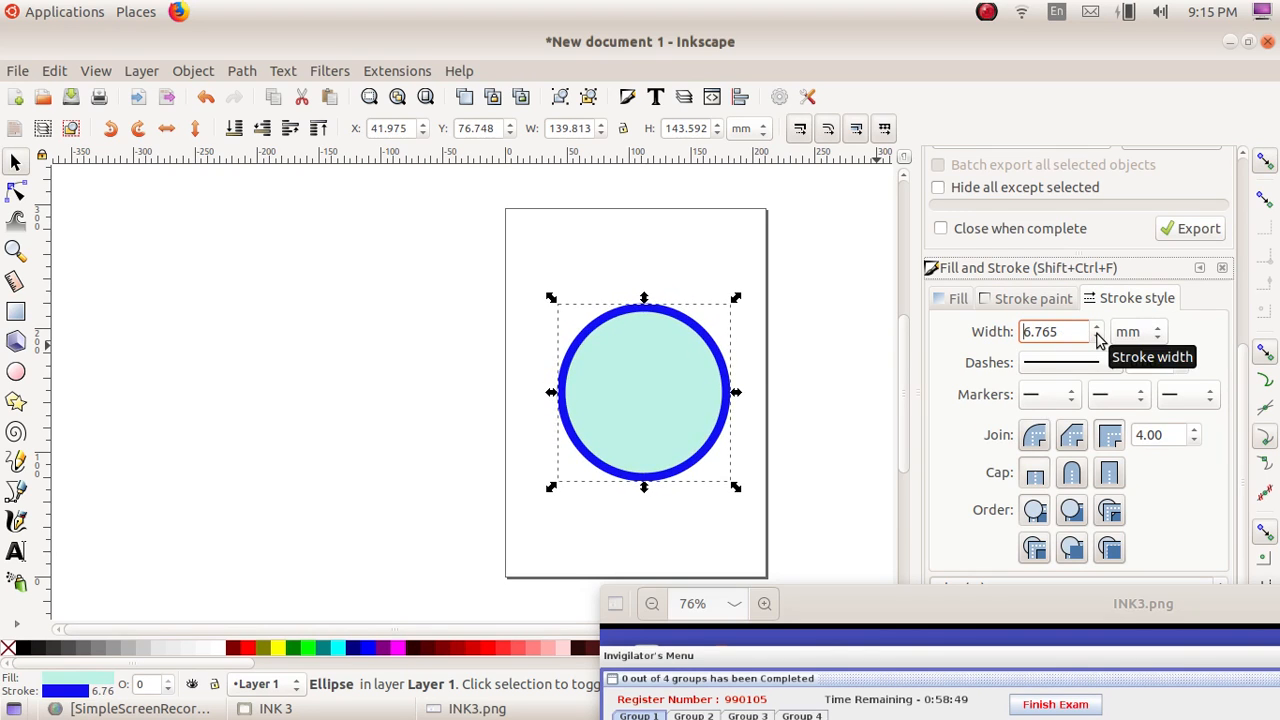
{"action": "left_click", "coordinate": [1098, 338]}
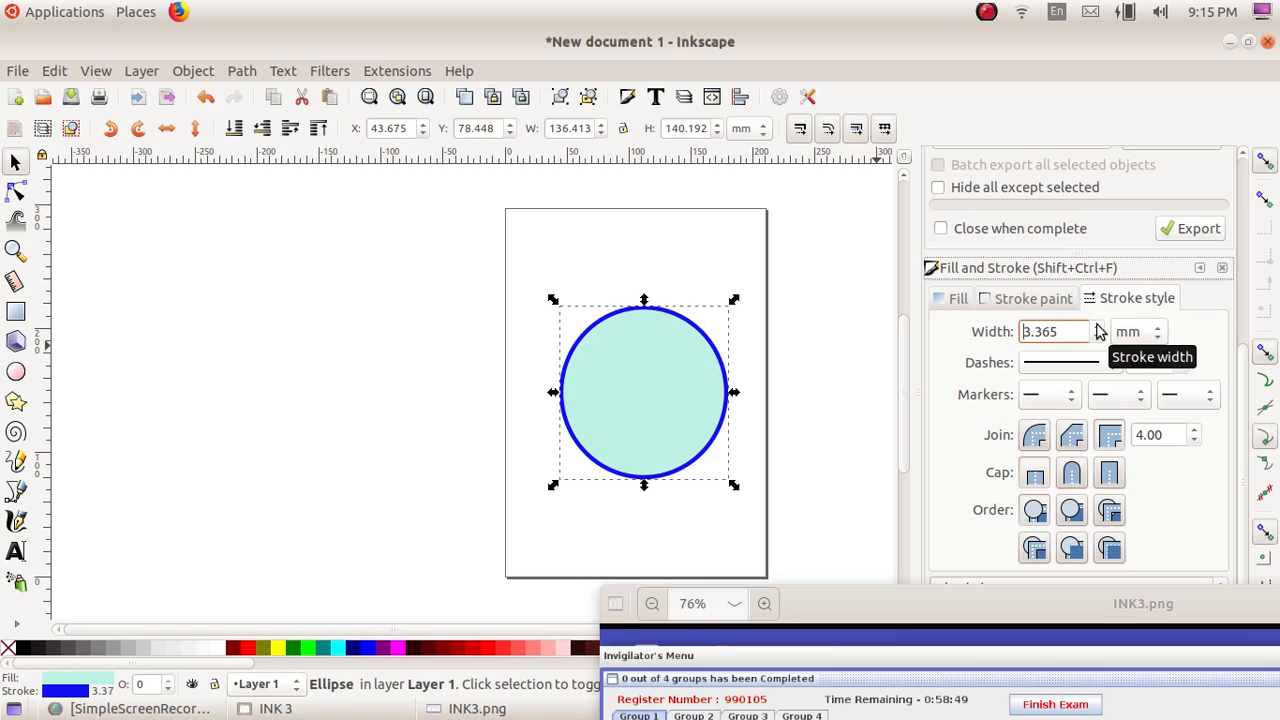
{"action": "left_click", "coordinate": [1098, 329]}
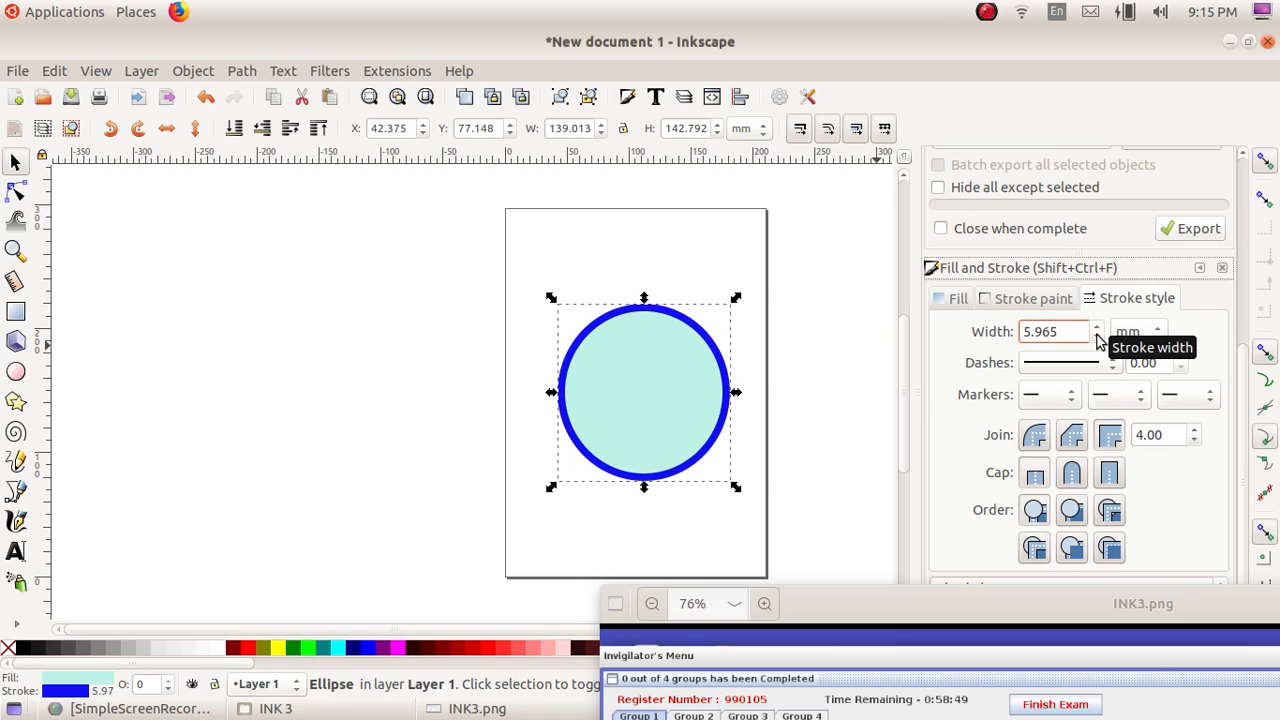
{"action": "left_click", "coordinate": [1097, 338]}
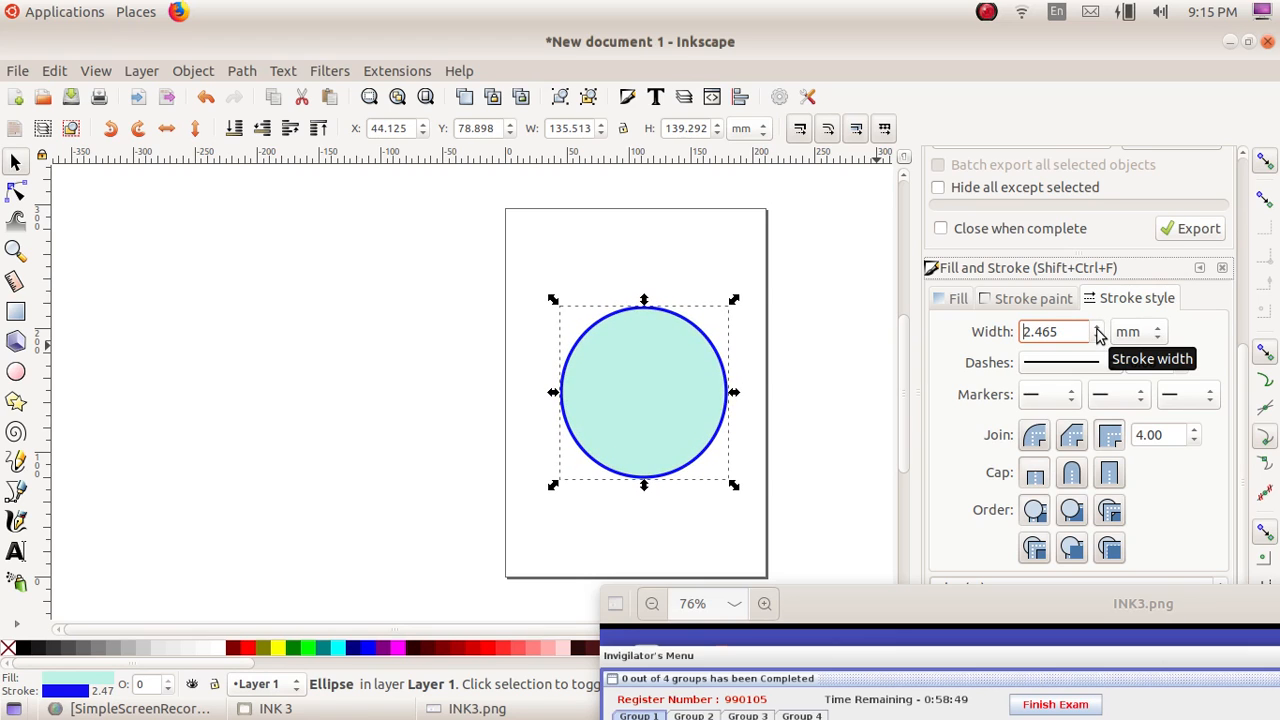
{"action": "left_click", "coordinate": [1098, 330]}
{"action": "left_click", "coordinate": [1098, 330]}
{"action": "left_click", "coordinate": [1098, 330]}
{"action": "left_click", "coordinate": [1098, 330]}
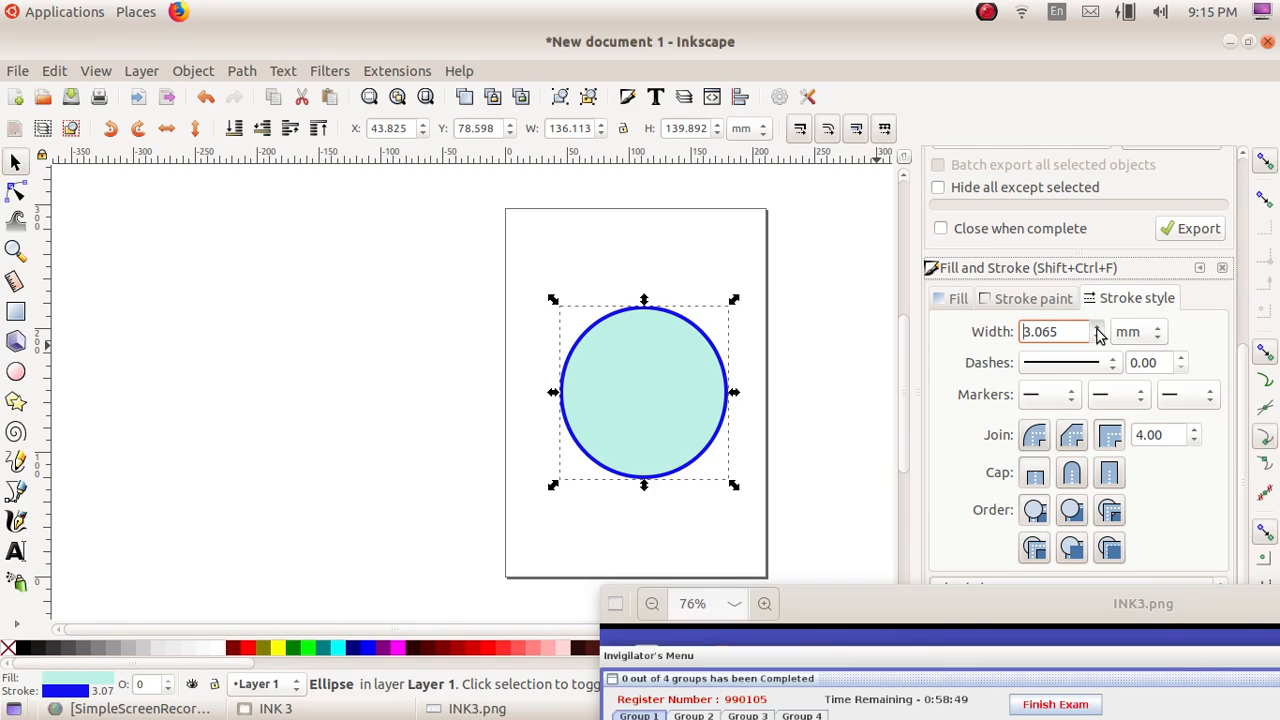
{"action": "left_click", "coordinate": [1098, 330]}
{"action": "left_click", "coordinate": [1098, 330]}
{"action": "left_click", "coordinate": [1098, 330]}
{"action": "left_click", "coordinate": [1097, 327]}
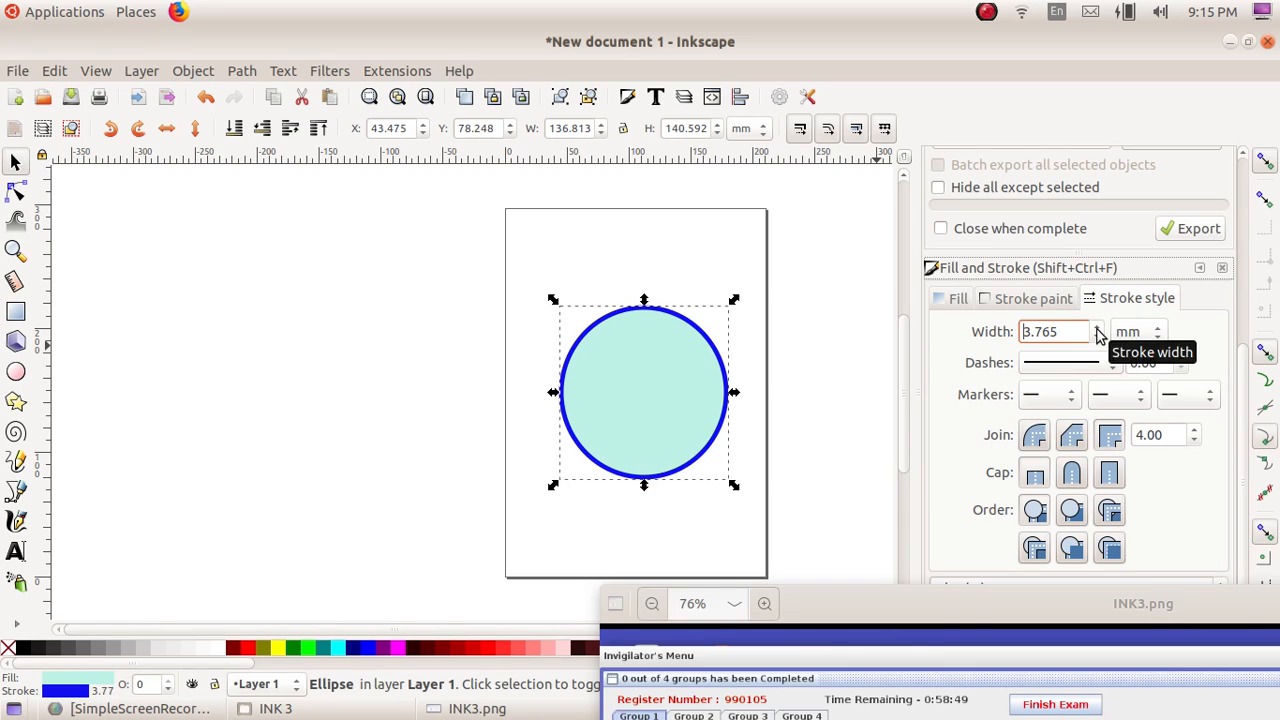
{"action": "left_click", "coordinate": [1097, 327]}
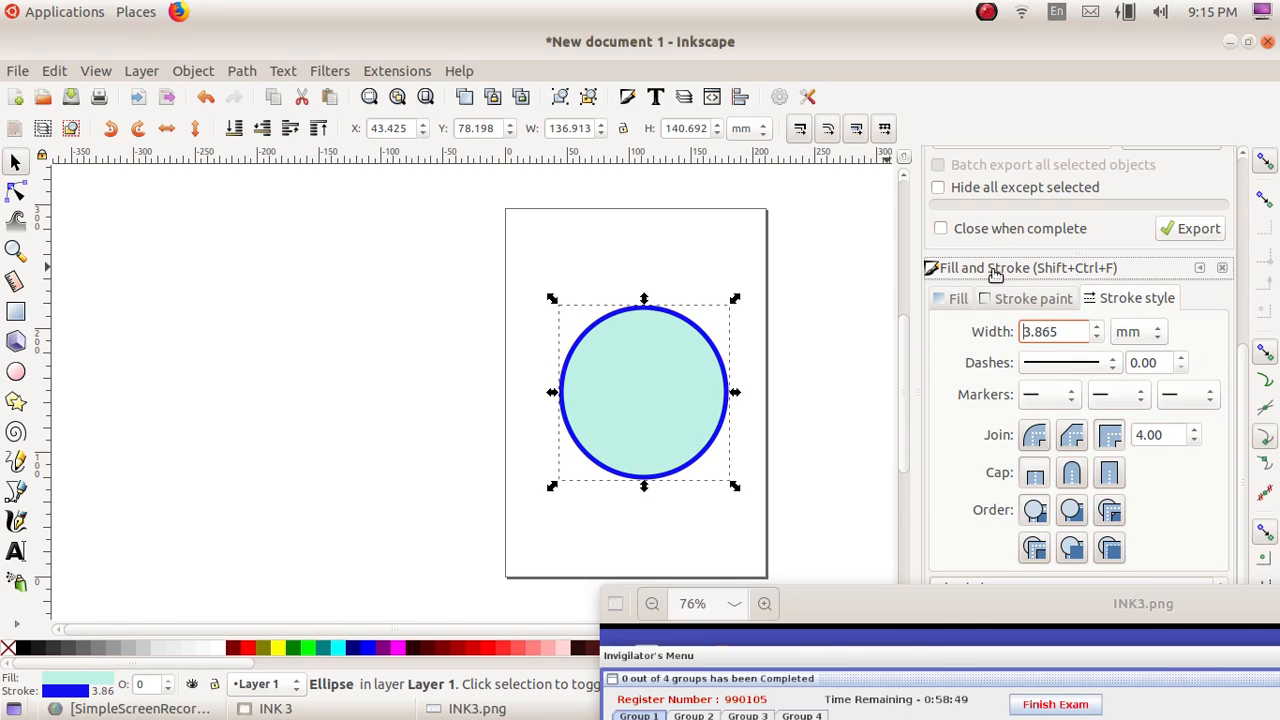
{"action": "left_click_drag", "start_coordinate": [910, 605], "coordinate": [1070, 271]}
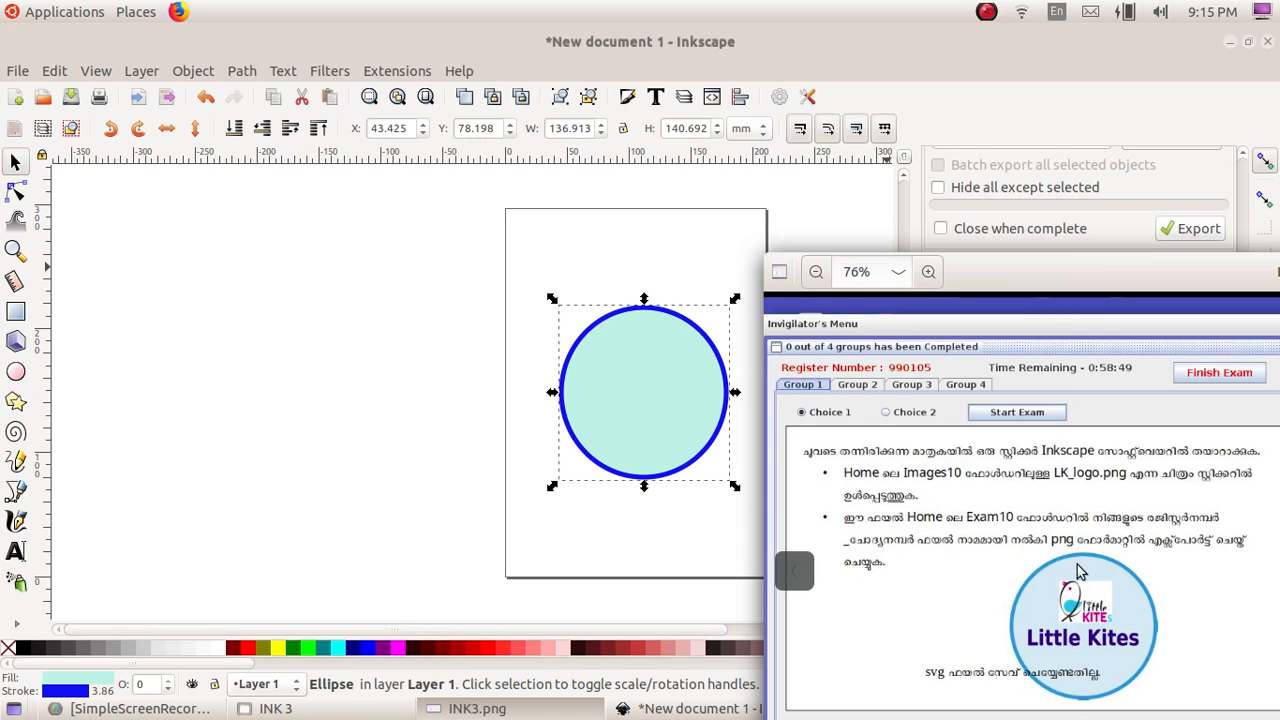
Adjust the red value of the circle's flat fill colour to 185, moving the reference window clear of the colour settings
{"action": "mouse_move", "coordinate": [1025, 271]}
{"action": "left_mouse_down"}
{"action": "mouse_move", "coordinate": [1006, 374]}
{"action": "mouse_move", "coordinate": [979, 428]}
{"action": "mouse_move", "coordinate": [1040, 320]}
{"action": "mouse_move", "coordinate": [1052, 350]}
{"action": "mouse_move", "coordinate": [1066, 342]}
{"action": "mouse_move", "coordinate": [983, 562]}
{"action": "left_mouse_up"}
{"action": "left_click", "coordinate": [1133, 421]}
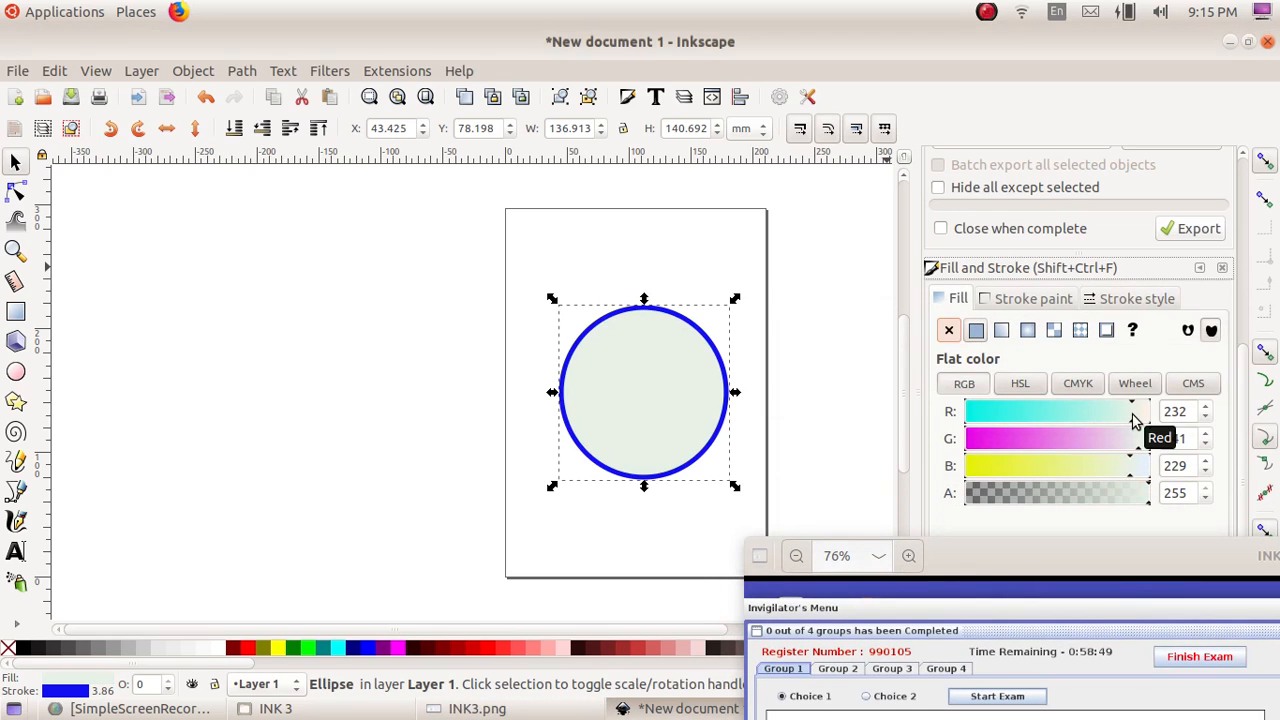
{"action": "left_click_drag", "start_coordinate": [1133, 421], "coordinate": [1100, 417]}
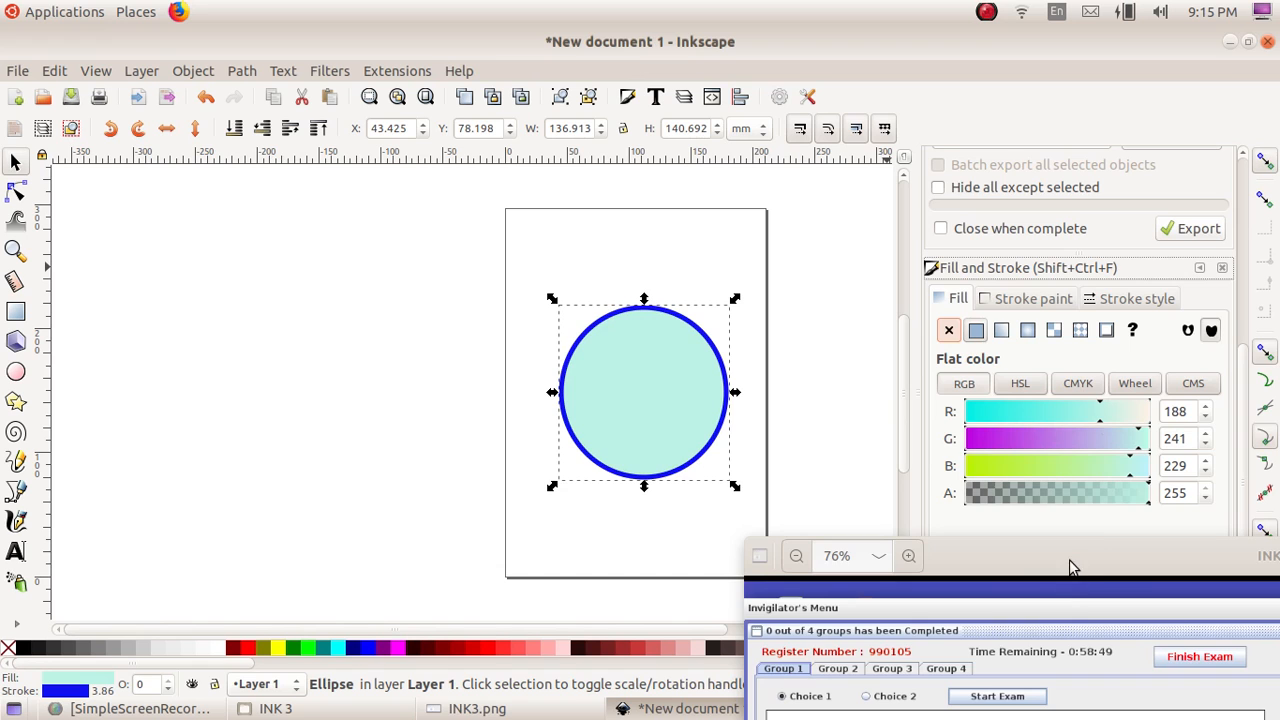
{"action": "mouse_move", "coordinate": [1068, 567]}
{"action": "left_mouse_down"}
{"action": "mouse_move", "coordinate": [1226, 234]}
{"action": "mouse_move", "coordinate": [1266, 234]}
{"action": "mouse_move", "coordinate": [1150, 428]}
{"action": "mouse_move", "coordinate": [1132, 362]}
{"action": "mouse_move", "coordinate": [1069, 608]}
{"action": "mouse_move", "coordinate": [1052, 548]}
{"action": "left_mouse_up"}
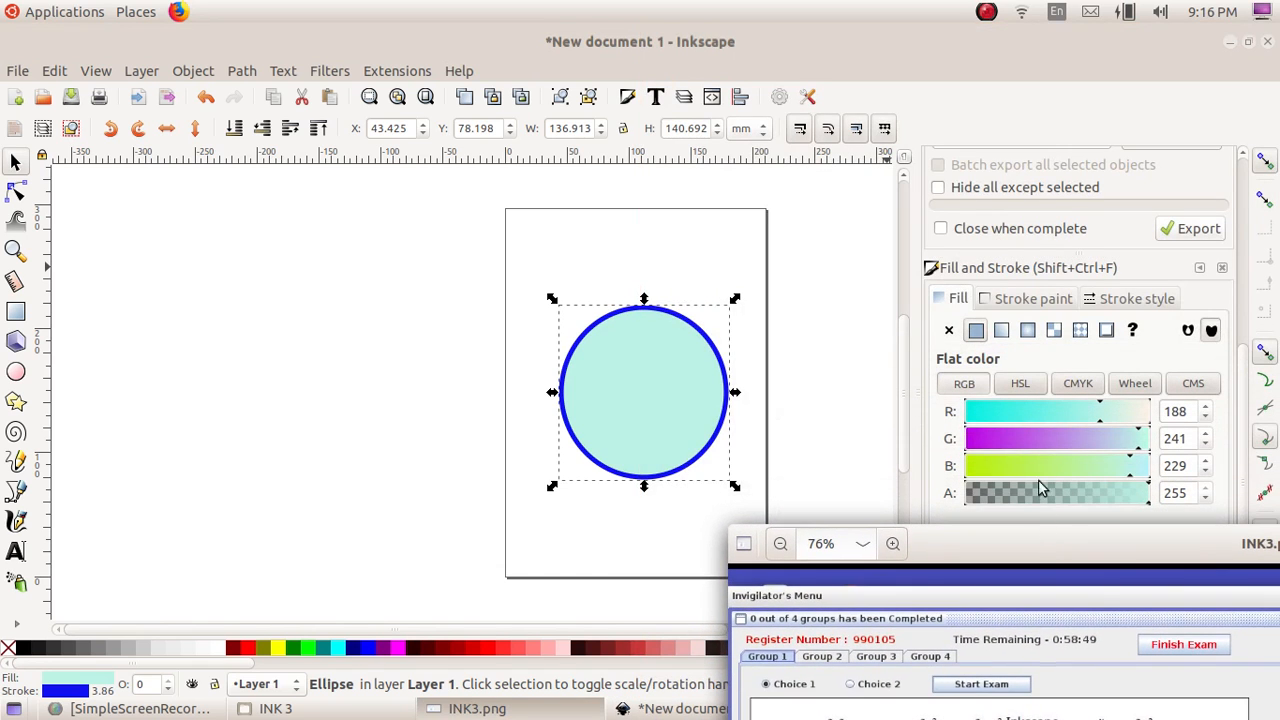
{"action": "left_click", "coordinate": [972, 411]}
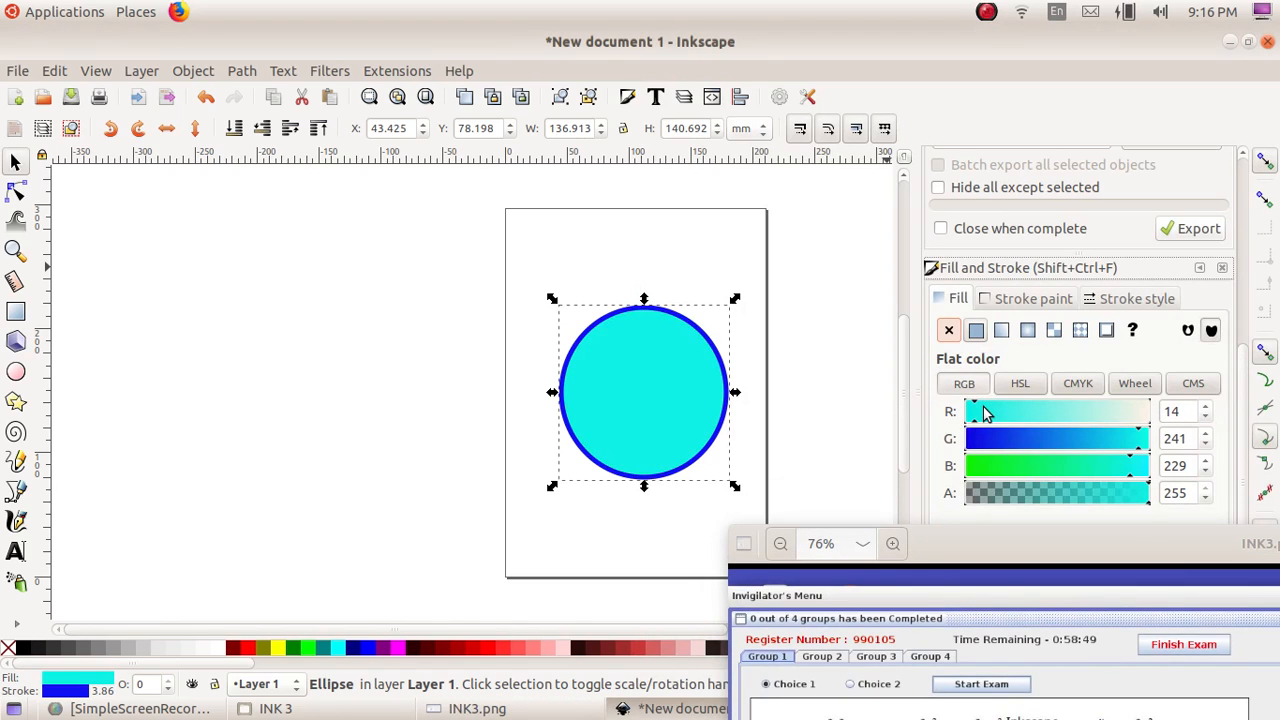
{"action": "left_click", "coordinate": [1100, 418]}
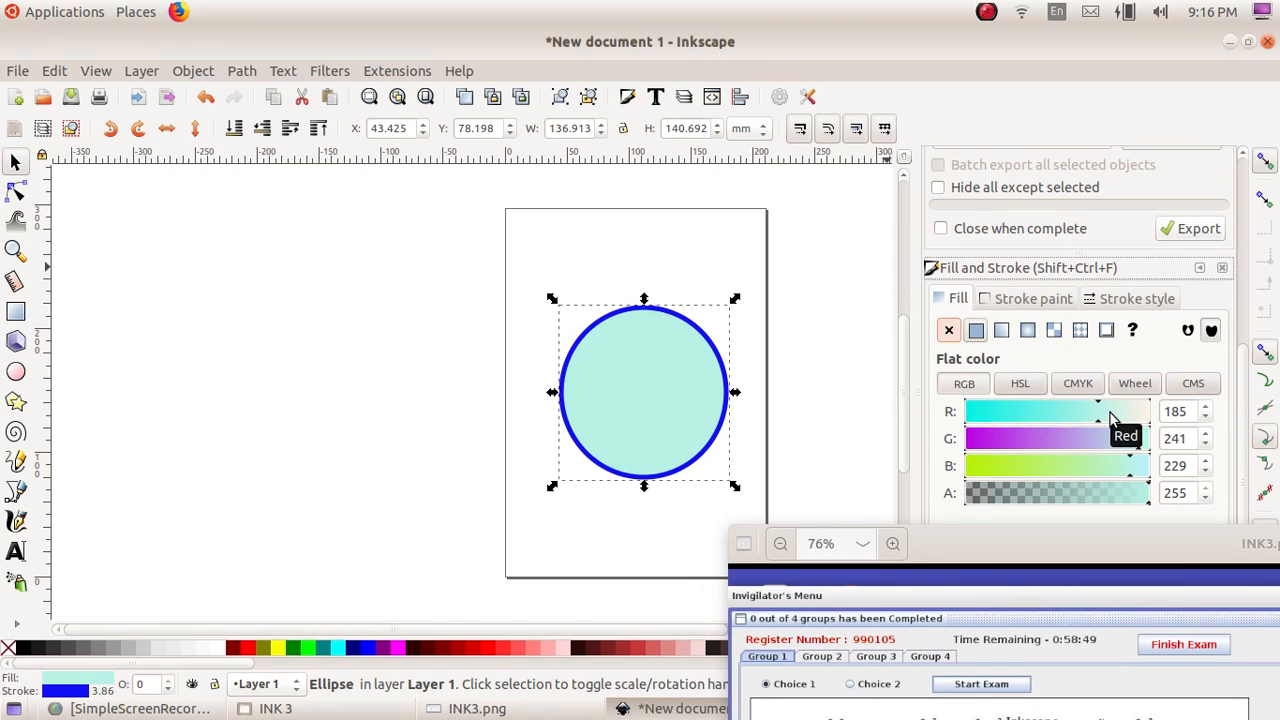
Set the green value of the circle's stroke colour to 128 and bring the reference sticker back into view
{"action": "left_click", "coordinate": [1012, 302]}
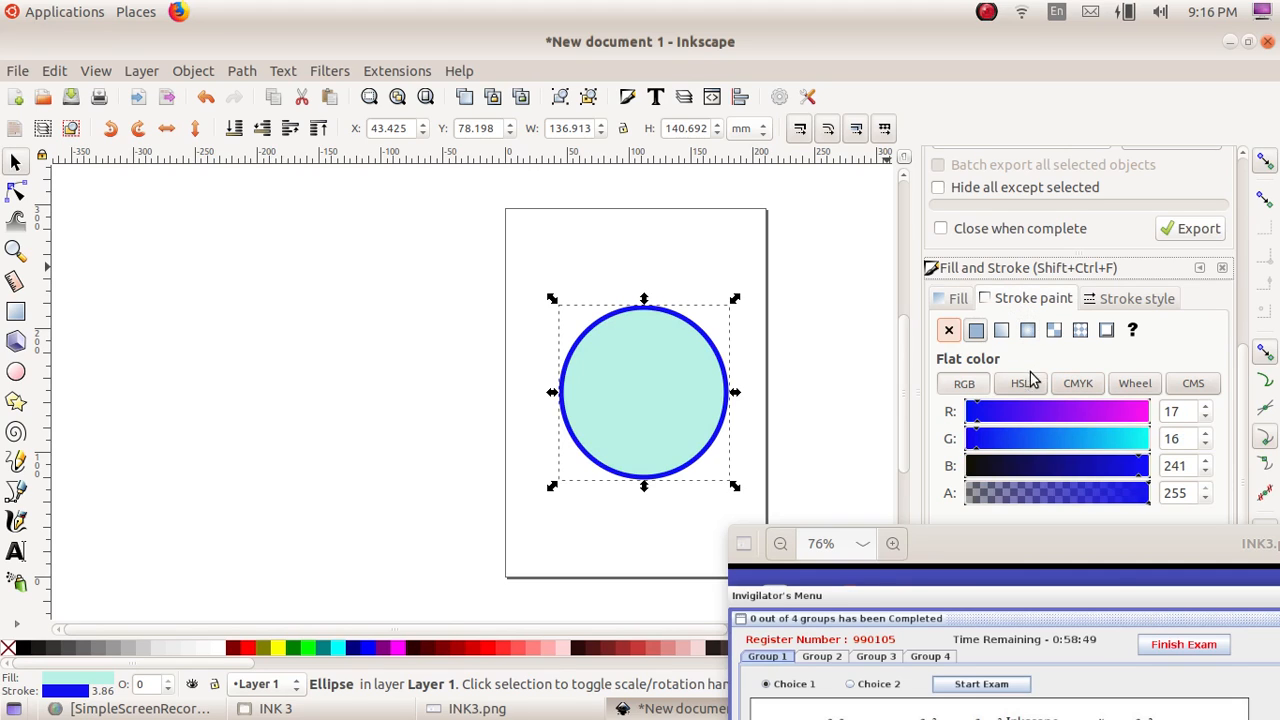
{"action": "left_click", "coordinate": [1058, 441]}
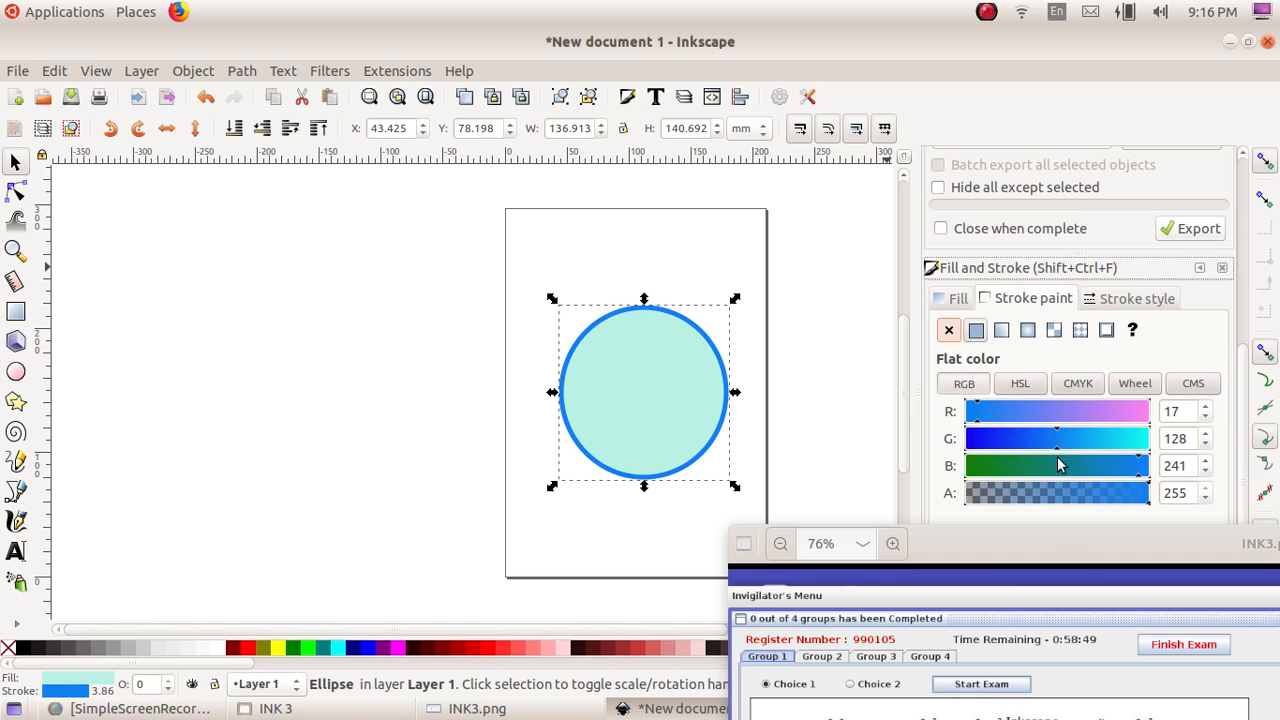
{"action": "left_click_drag", "start_coordinate": [1081, 545], "coordinate": [1226, 164]}
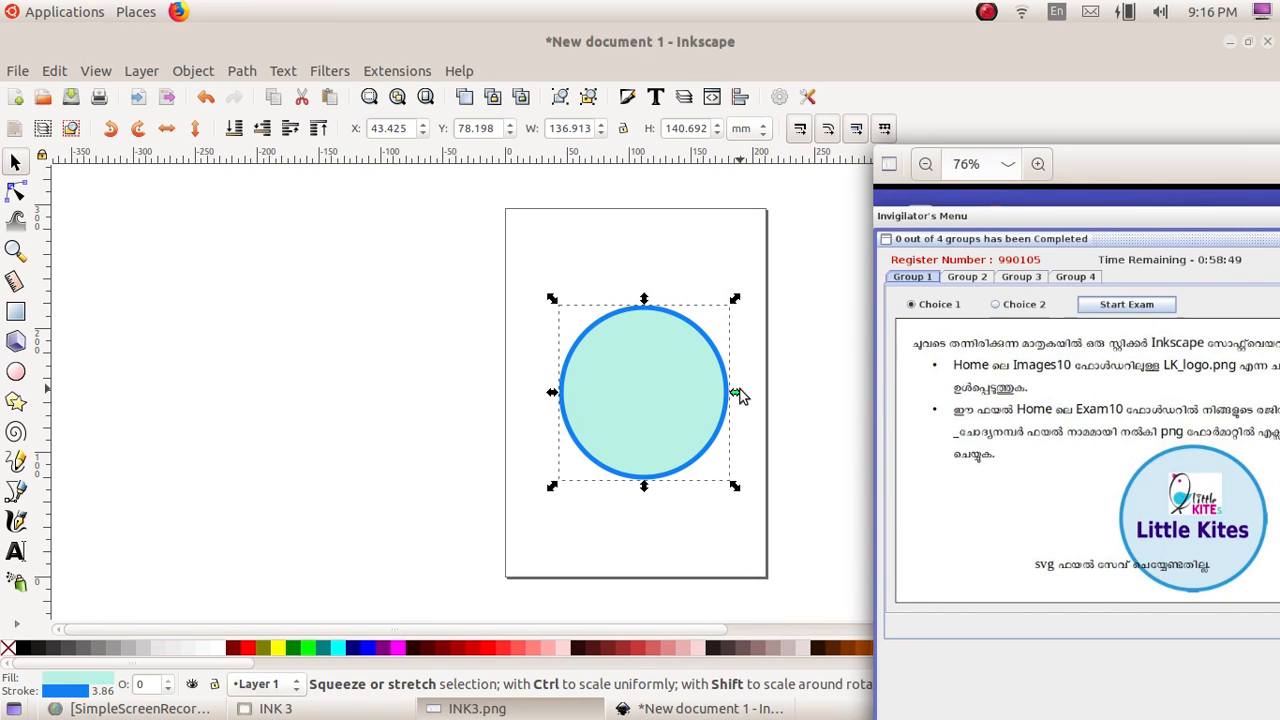
Resize the circle proportionally to about 154 by 158 mm, centre it across the page, and deselect it
{"action": "left_click_drag", "start_coordinate": [735, 395], "coordinate": [757, 412]}
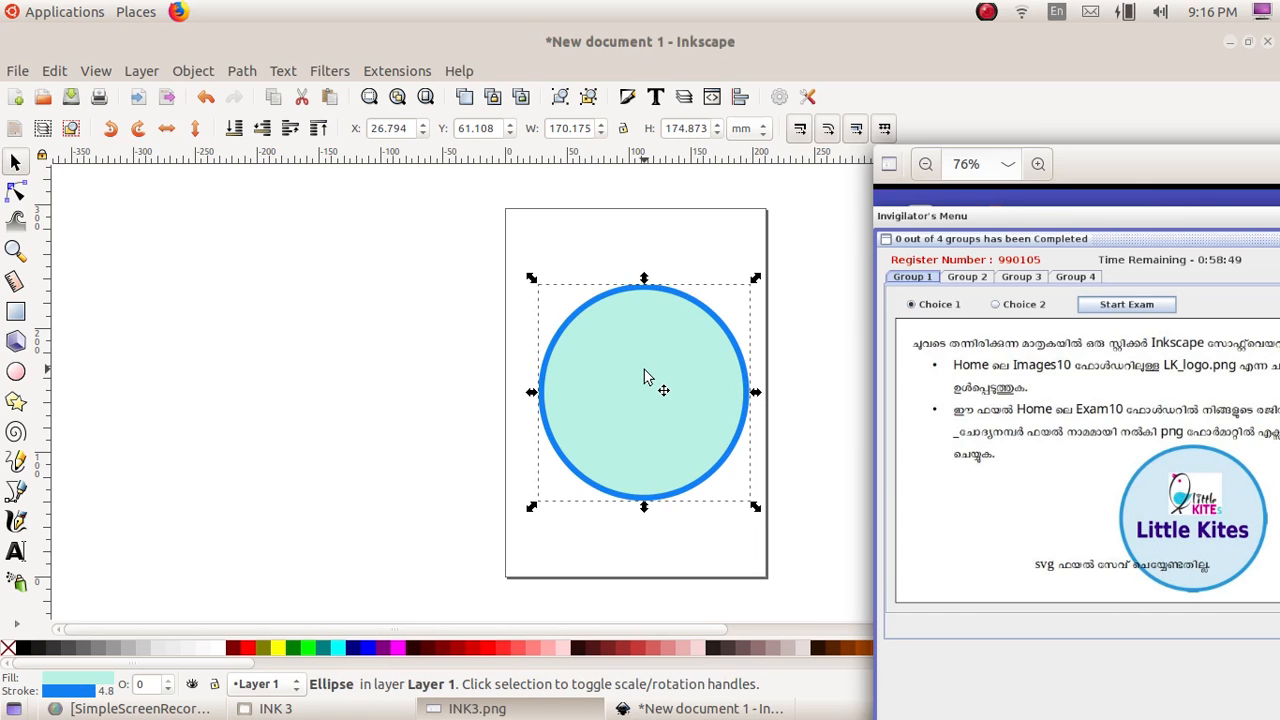
{"action": "left_click_drag", "start_coordinate": [644, 377], "coordinate": [632, 367]}
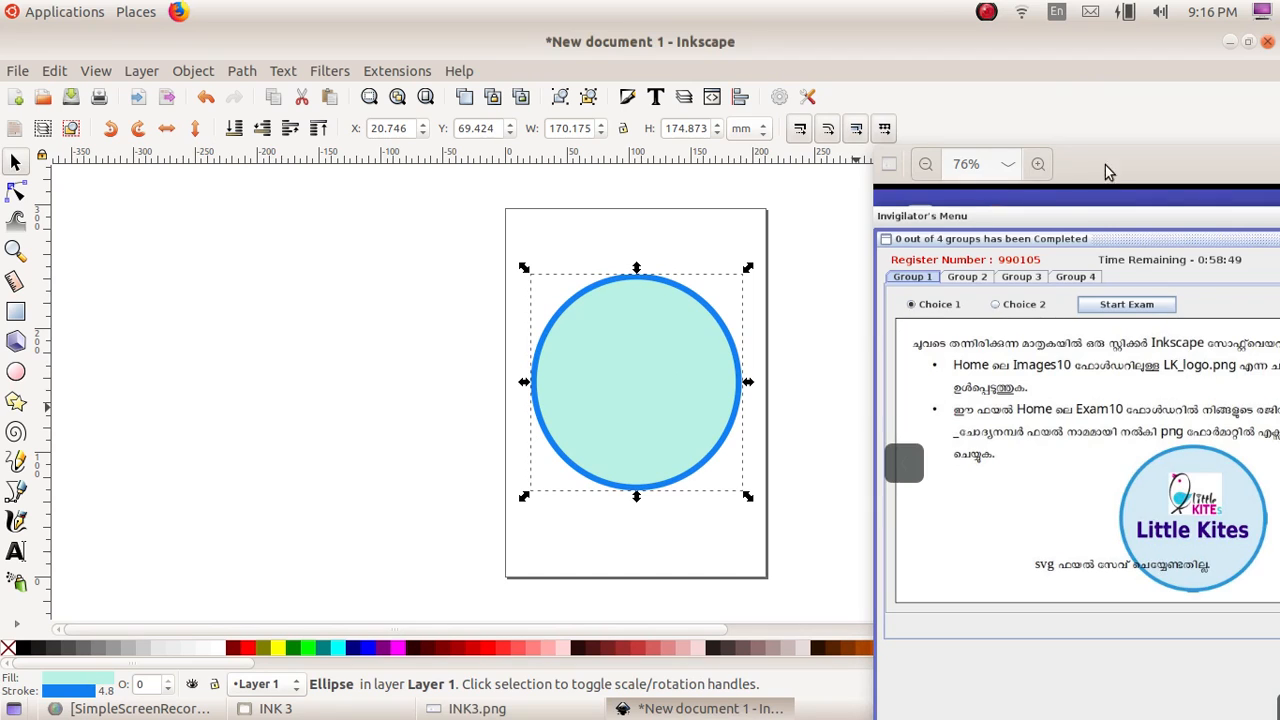
{"action": "left_click_drag", "start_coordinate": [1120, 166], "coordinate": [1081, 148]}
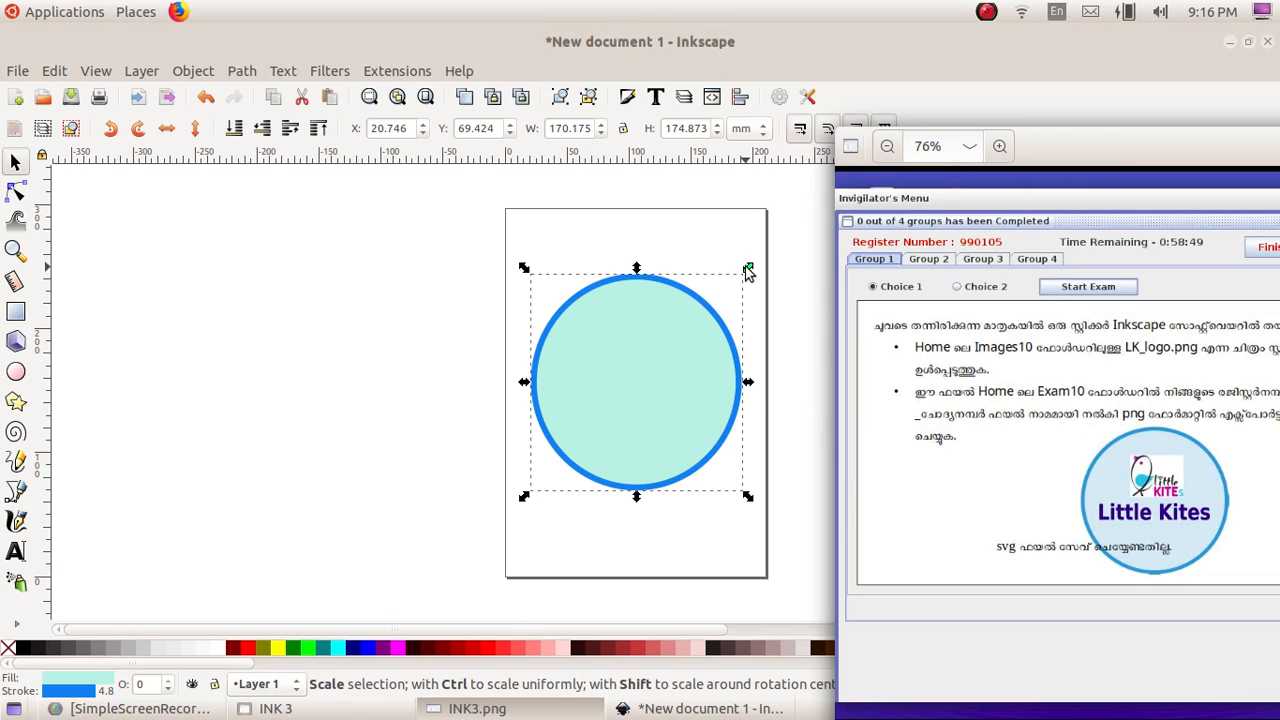
{"action": "left_click_drag", "start_coordinate": [748, 270], "coordinate": [737, 279]}
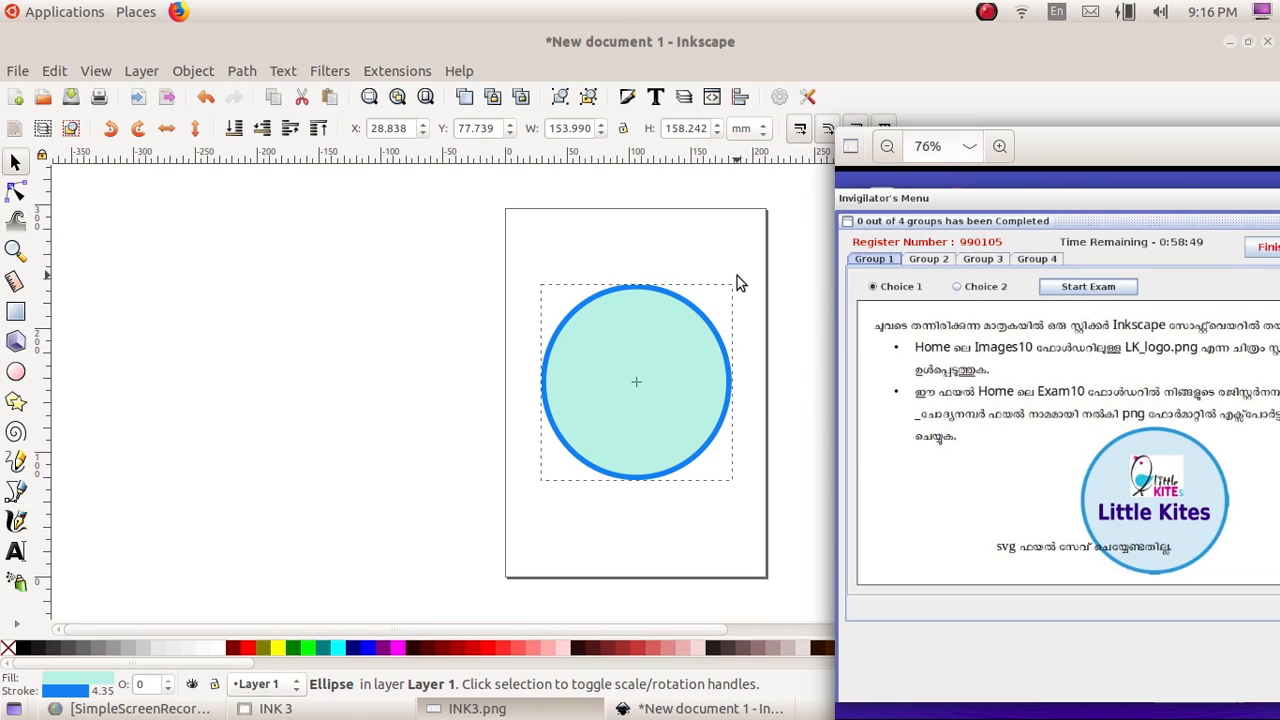
{"action": "left_click", "coordinate": [685, 524]}
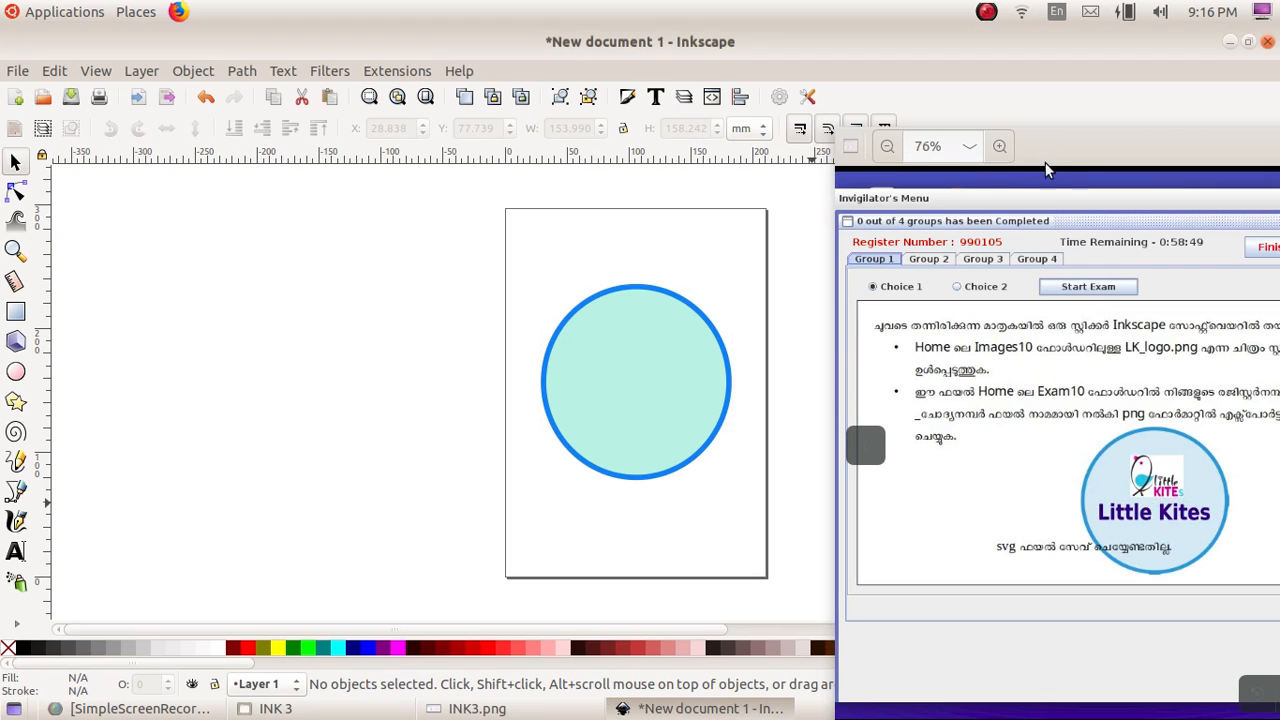
Import LK_logo.png from the Images10 folder as an embedded image, with DPI from file and rendering mode None (auto)
{"action": "left_click_drag", "start_coordinate": [1073, 146], "coordinate": [975, 136]}
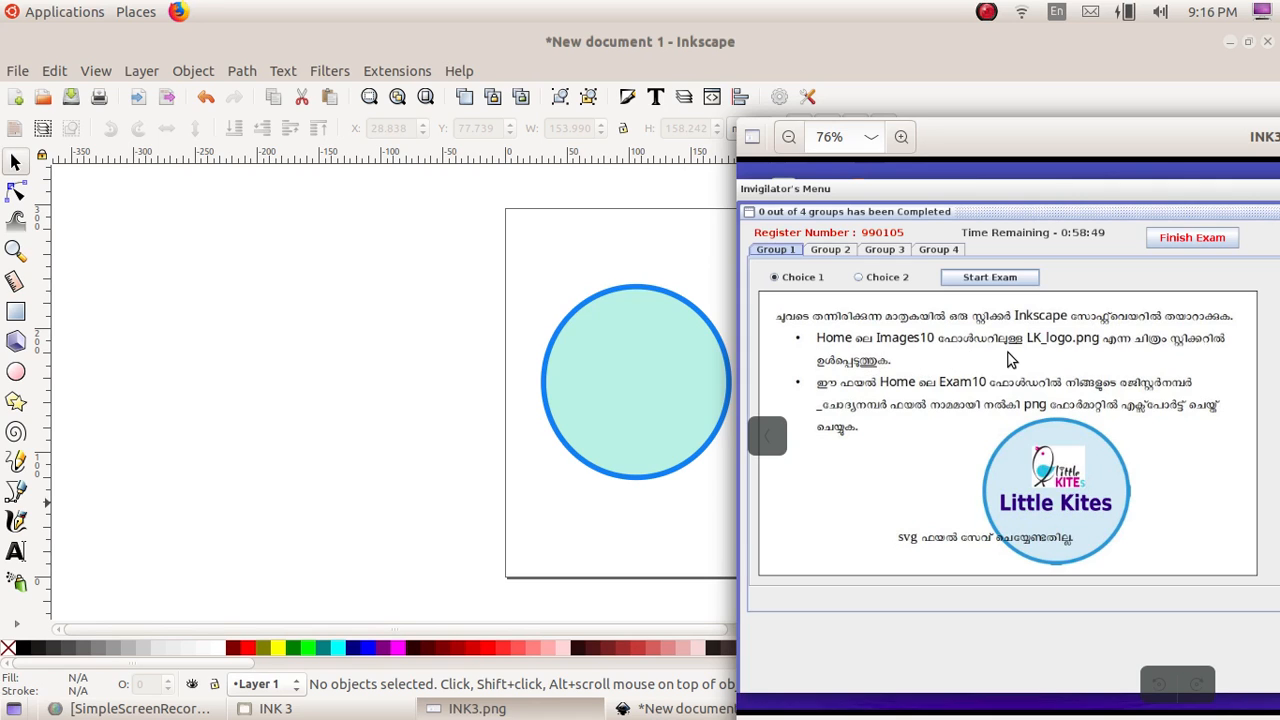
{"action": "left_click", "coordinate": [18, 71]}
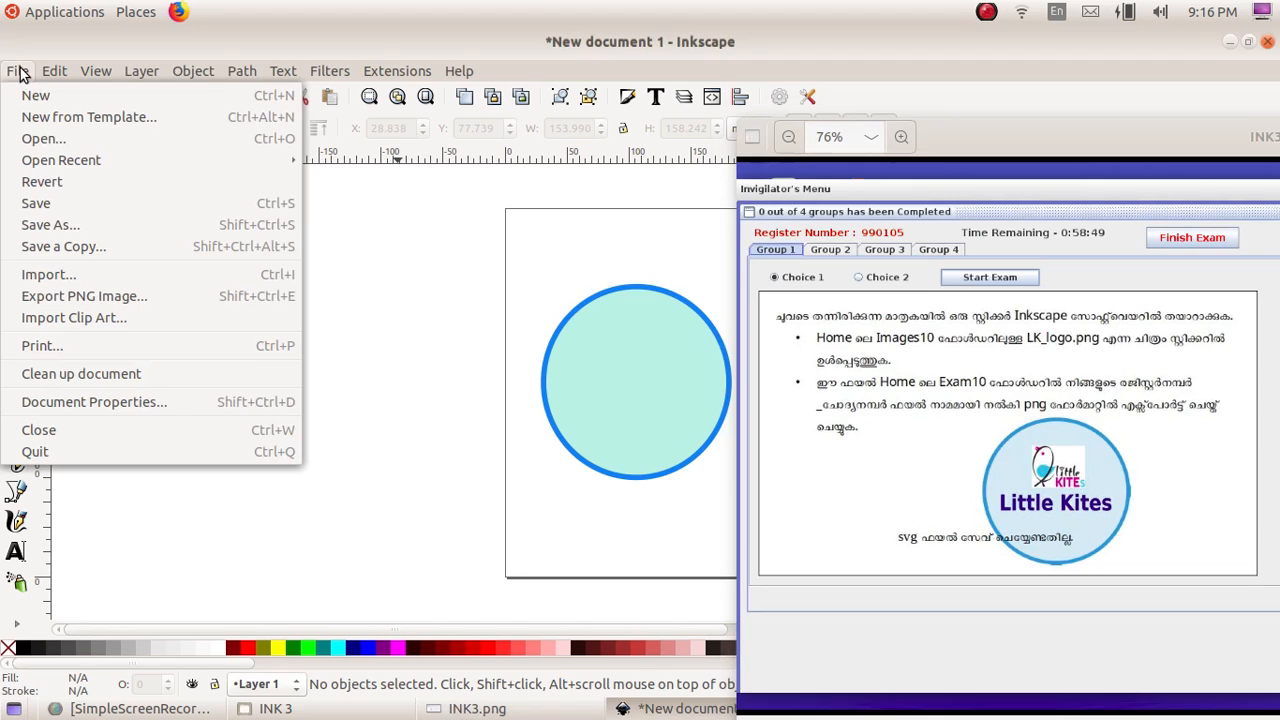
{"action": "left_click", "coordinate": [53, 274]}
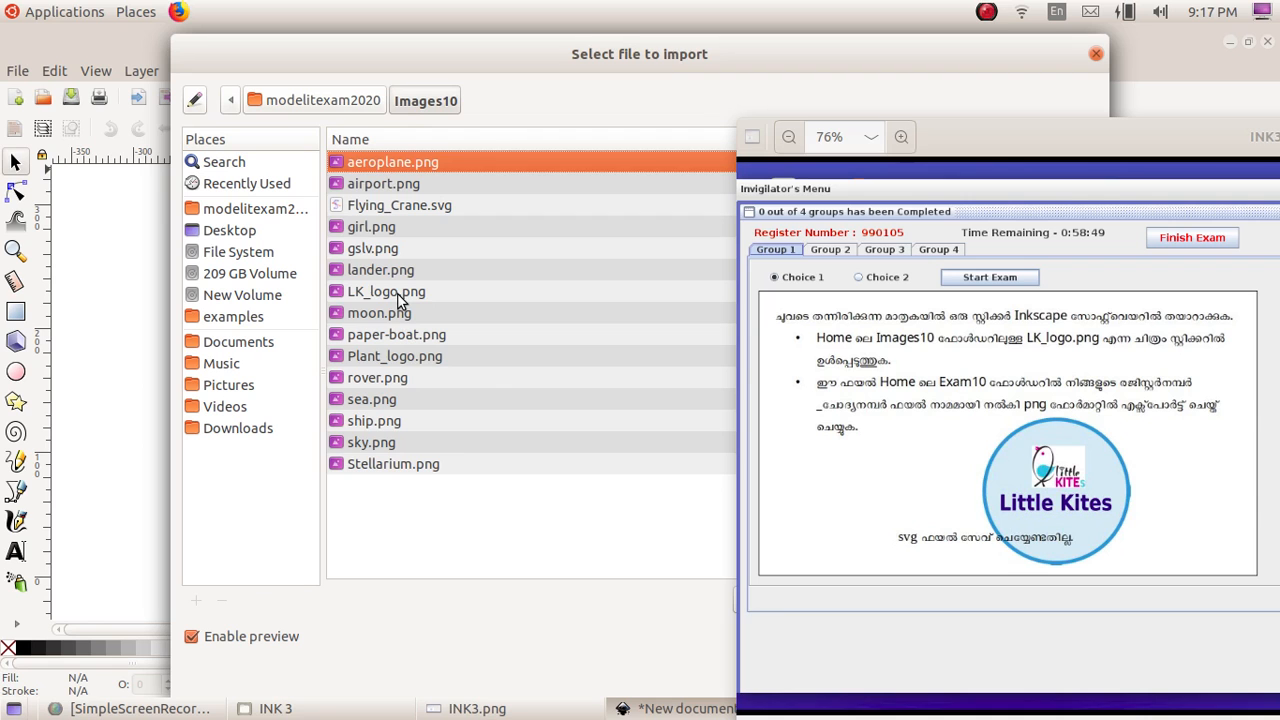
{"action": "double_click", "coordinate": [396, 291]}
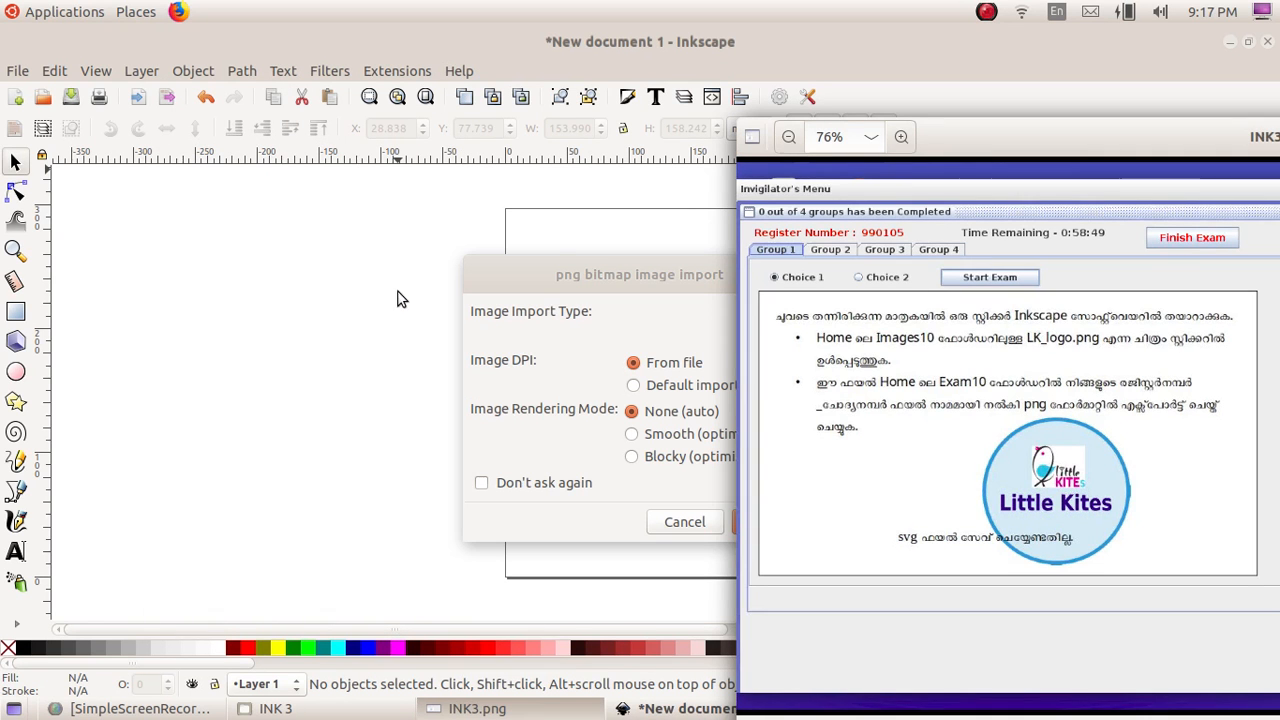
{"action": "left_click_drag", "start_coordinate": [1051, 137], "coordinate": [1209, 427]}
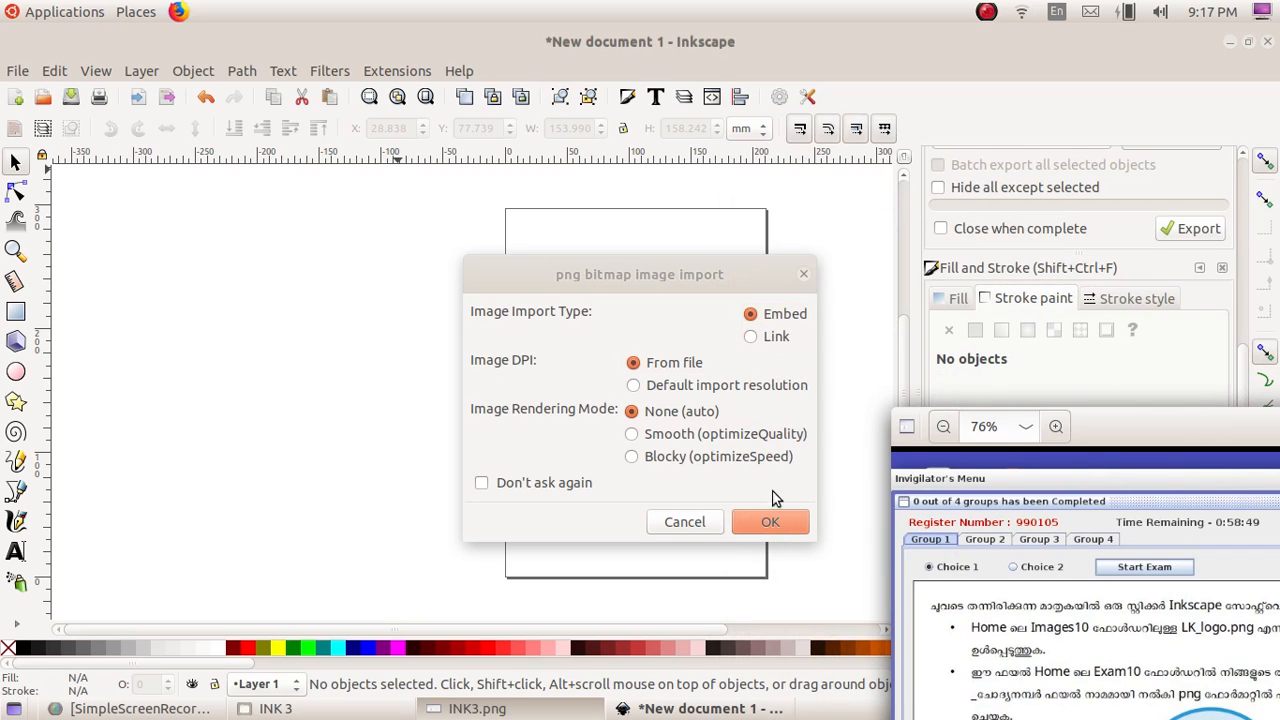
{"action": "left_click", "coordinate": [770, 522]}
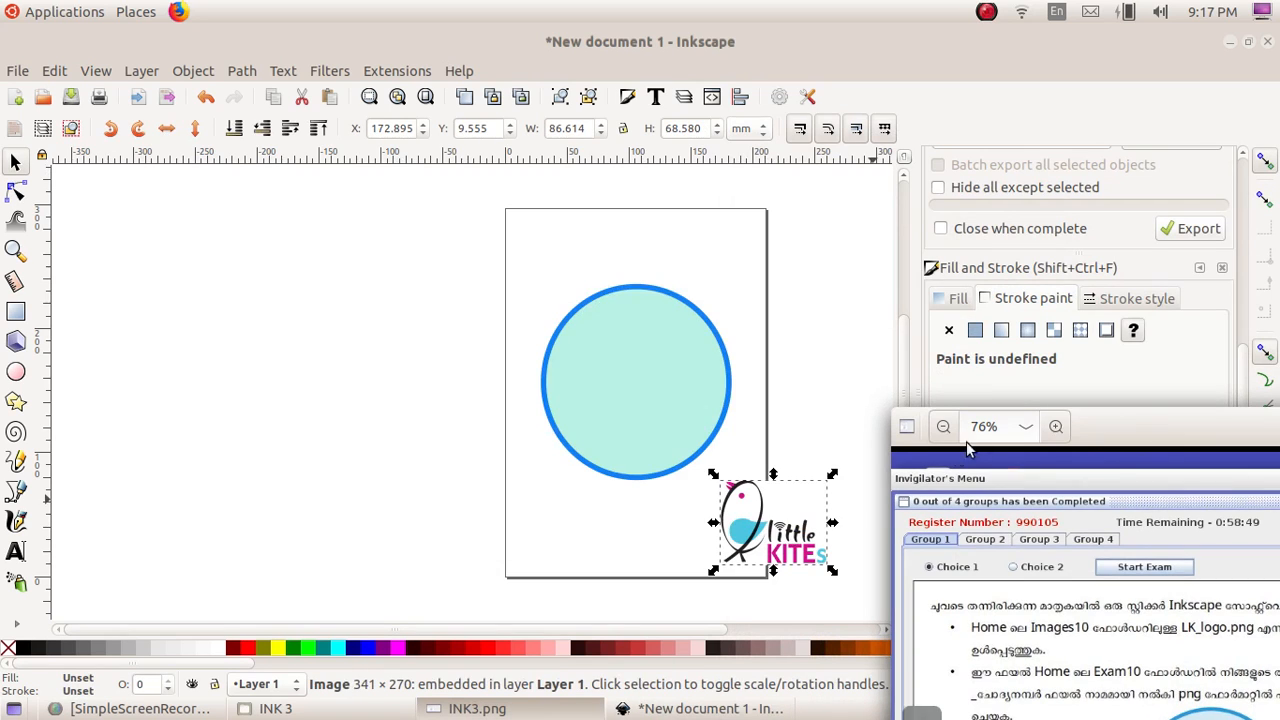
Scale the imported logo down to about 53 by 42 mm and place it in the upper middle of the circle
{"action": "left_click_drag", "start_coordinate": [1128, 437], "coordinate": [1123, 137]}
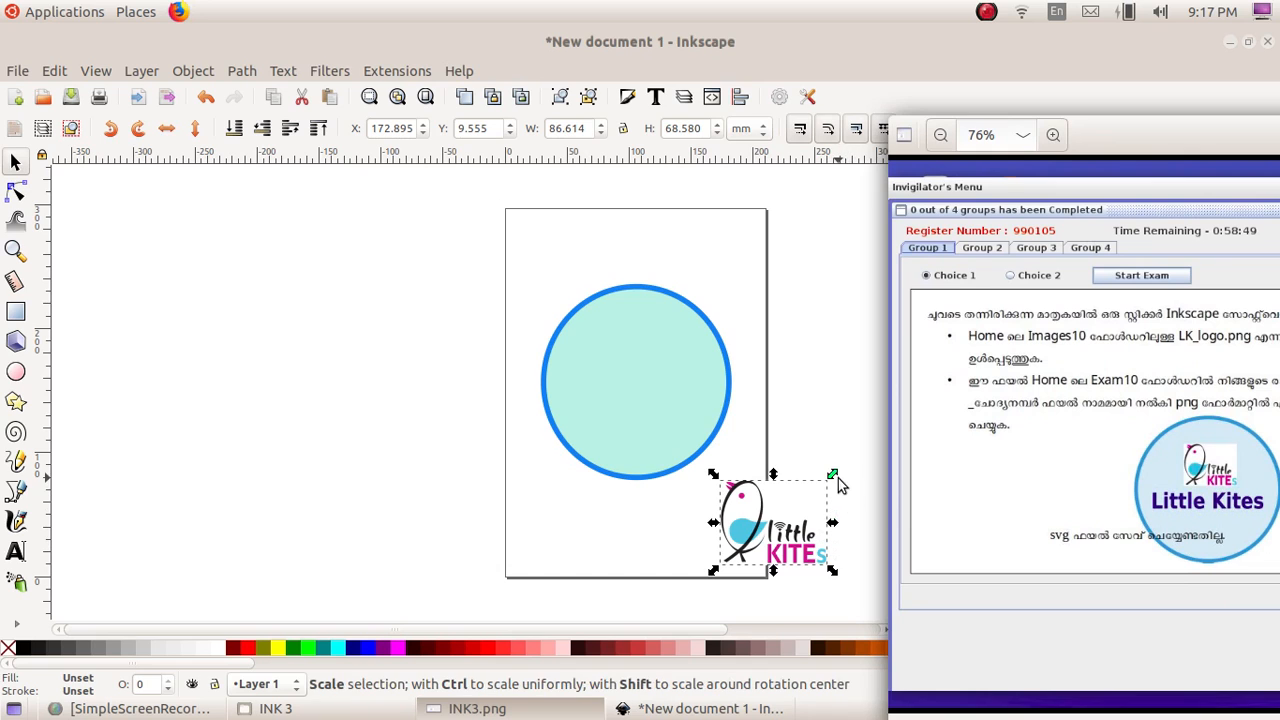
{"action": "left_click_drag", "start_coordinate": [833, 476], "coordinate": [811, 488]}
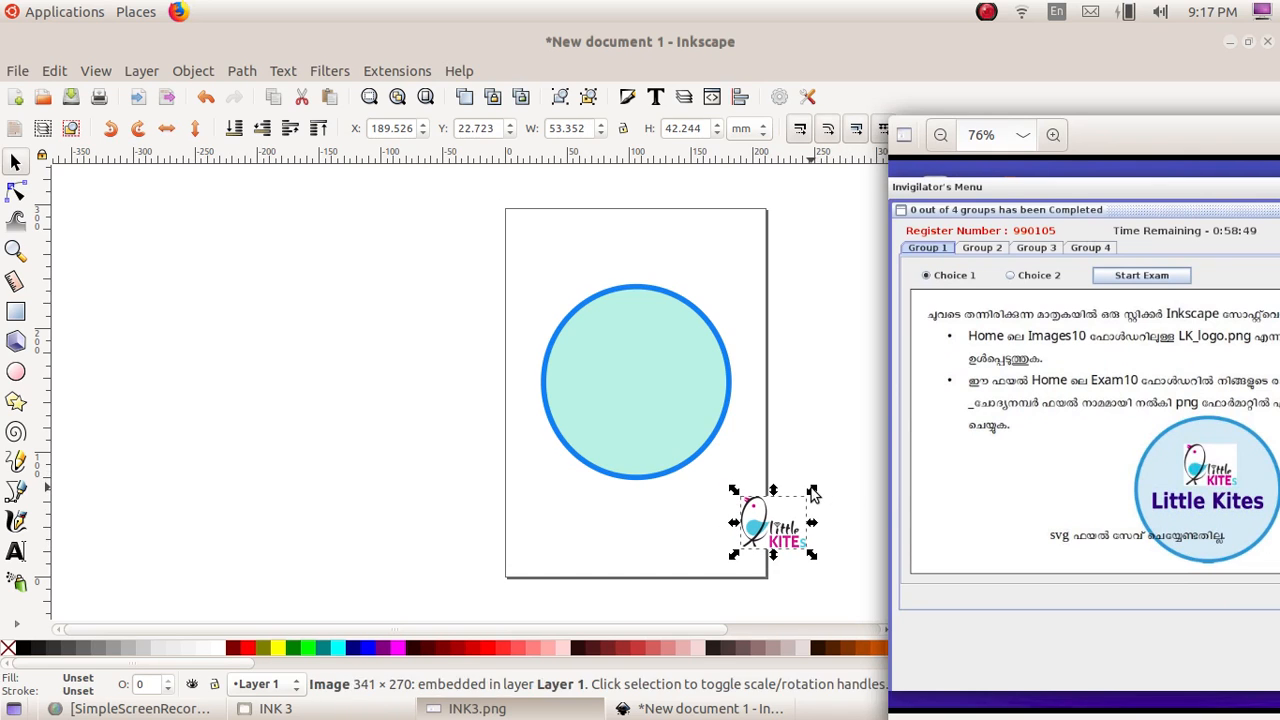
{"action": "left_click_drag", "start_coordinate": [798, 543], "coordinate": [636, 354]}
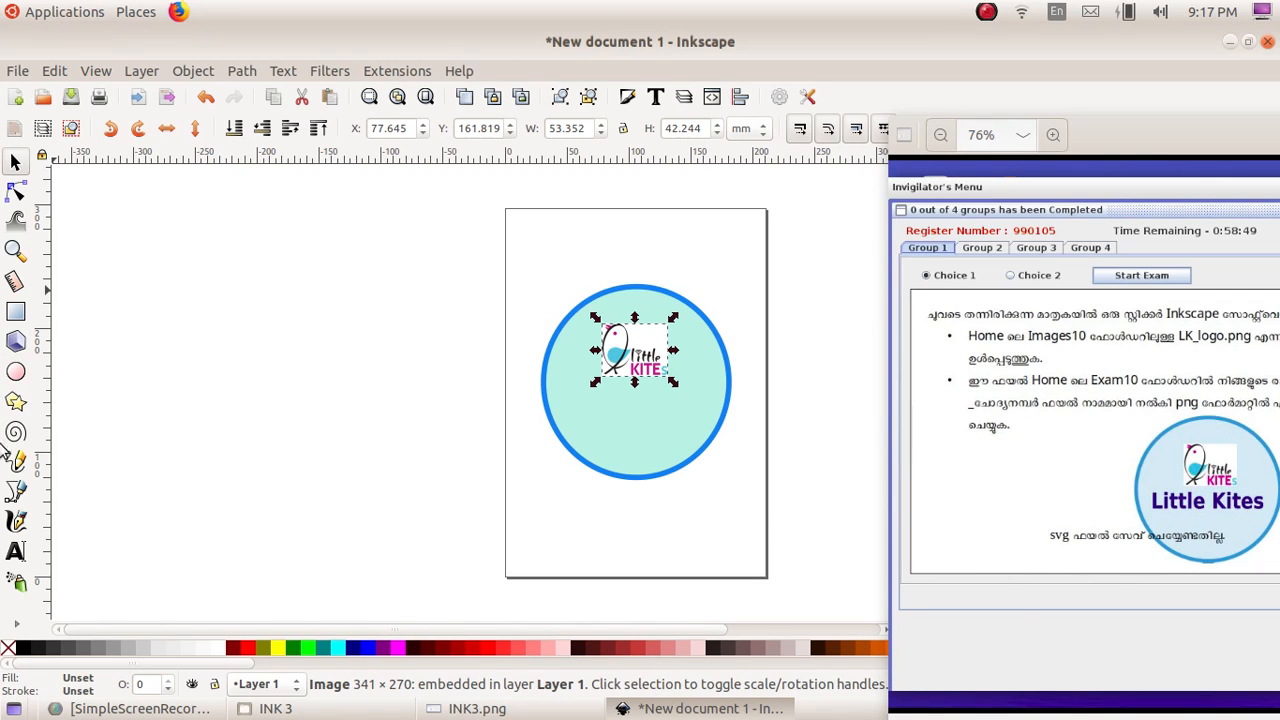
Add the text "Little Kites" below the circle in sans-serif at size 30
{"action": "left_click", "coordinate": [14, 553]}
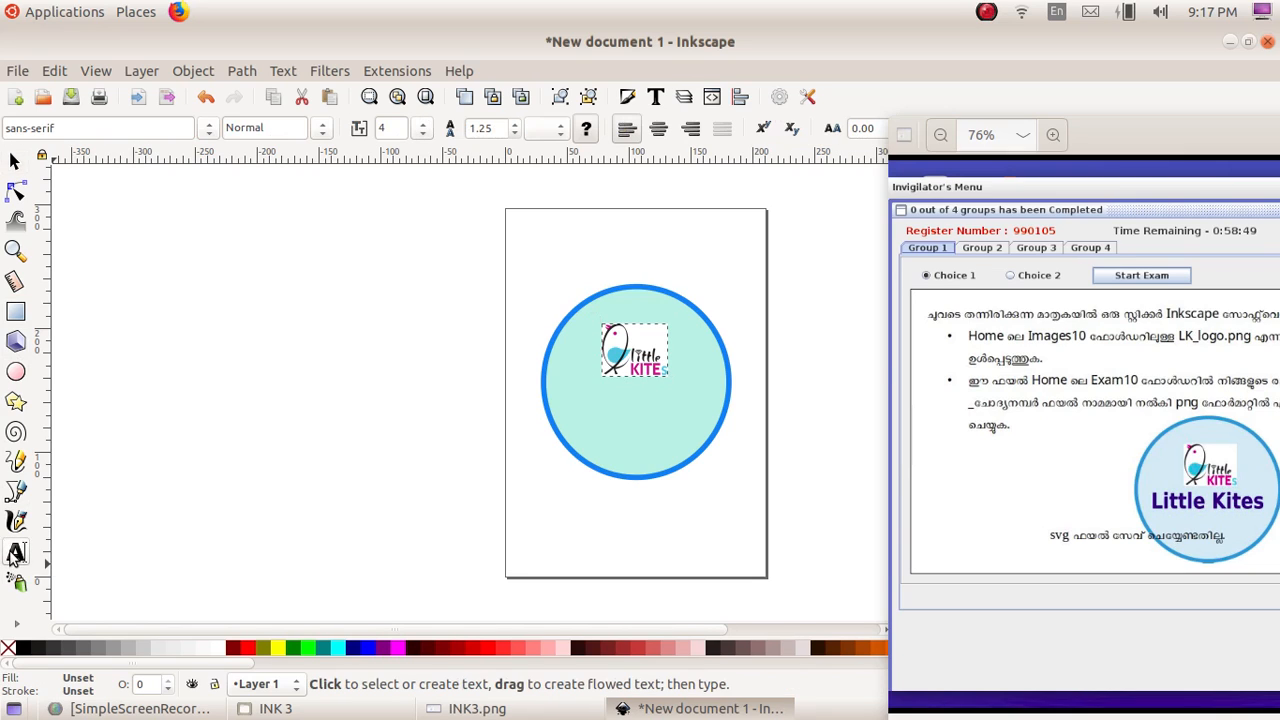
{"action": "left_click", "coordinate": [552, 532]}
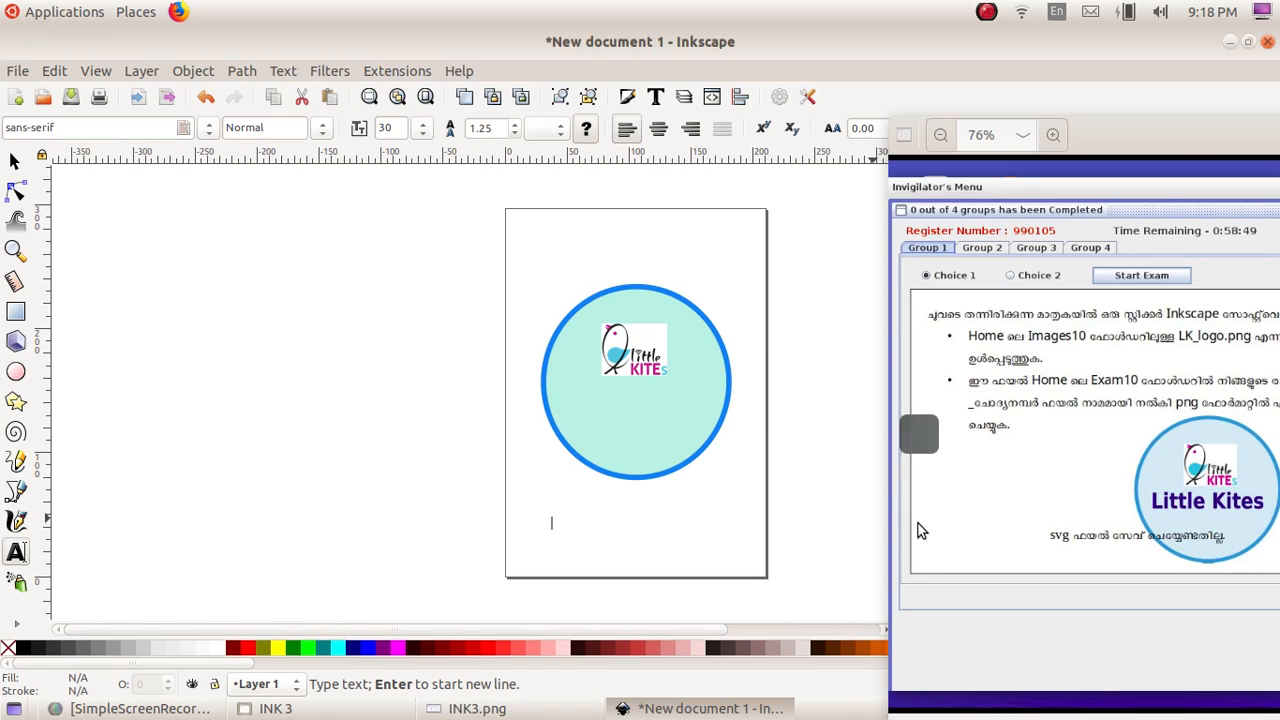
{"action": "type", "text": "ഥ"}
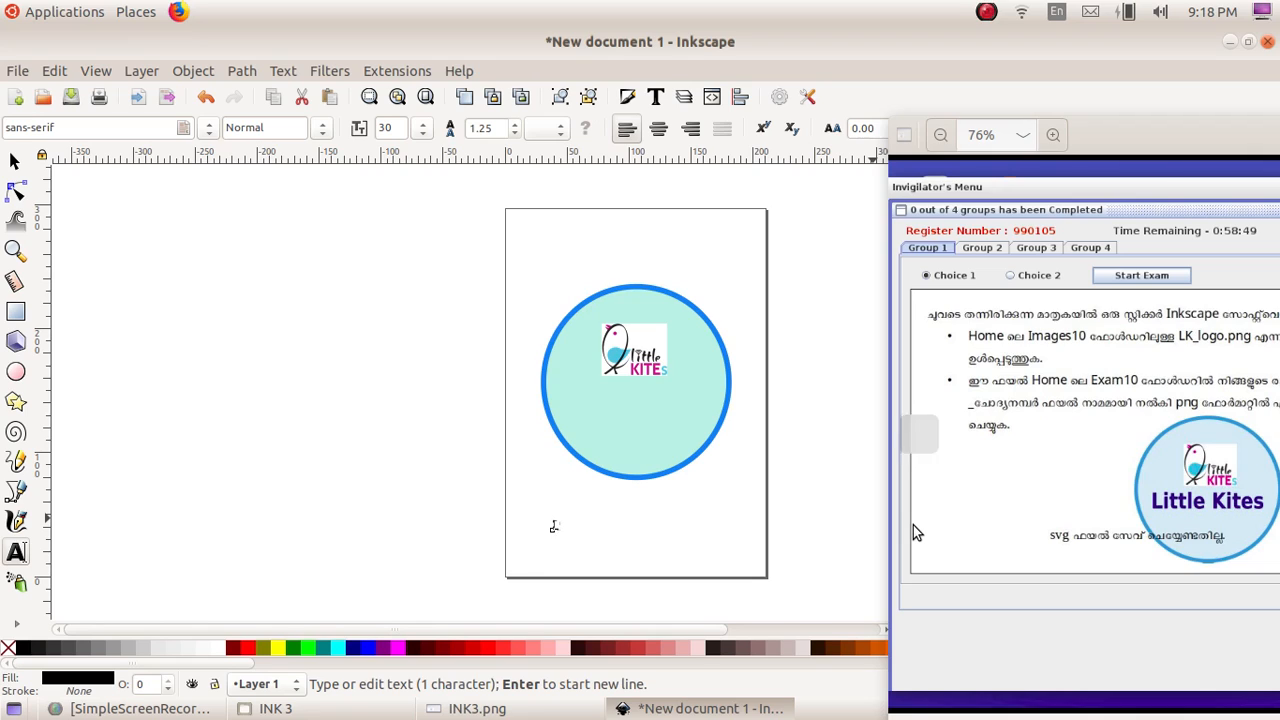
{"action": "type", "text": "്"}
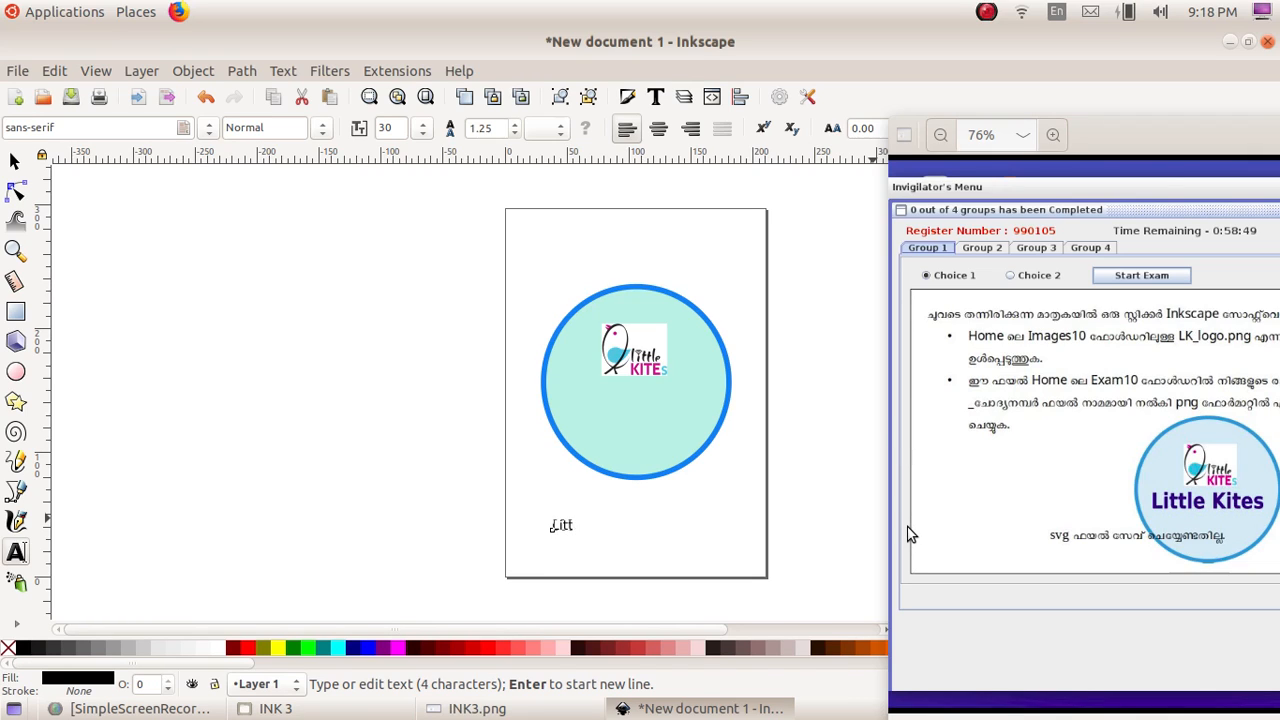
{"action": "type", "text": "ttle Kites"}
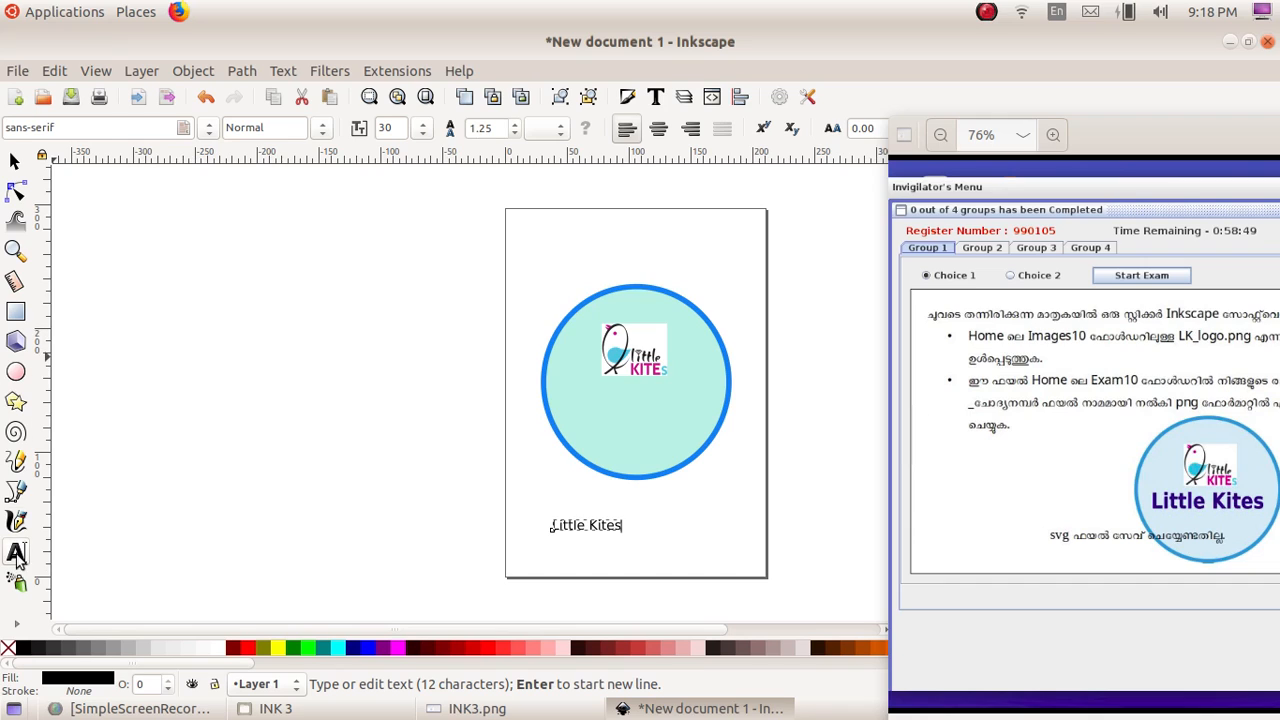
Make the "Little Kites" text bold and give it a navy blue fill
{"action": "left_click", "coordinate": [320, 140]}
{"action": "left_click", "coordinate": [266, 207]}
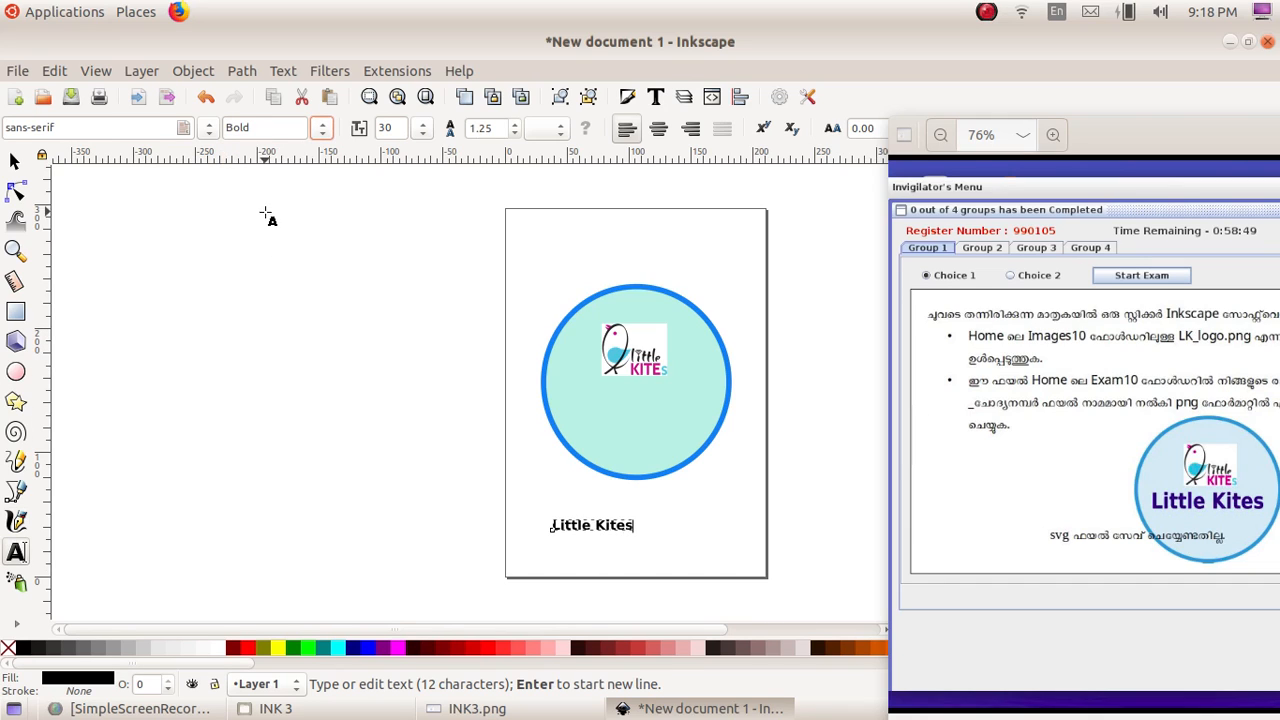
{"action": "left_click", "coordinate": [352, 650]}
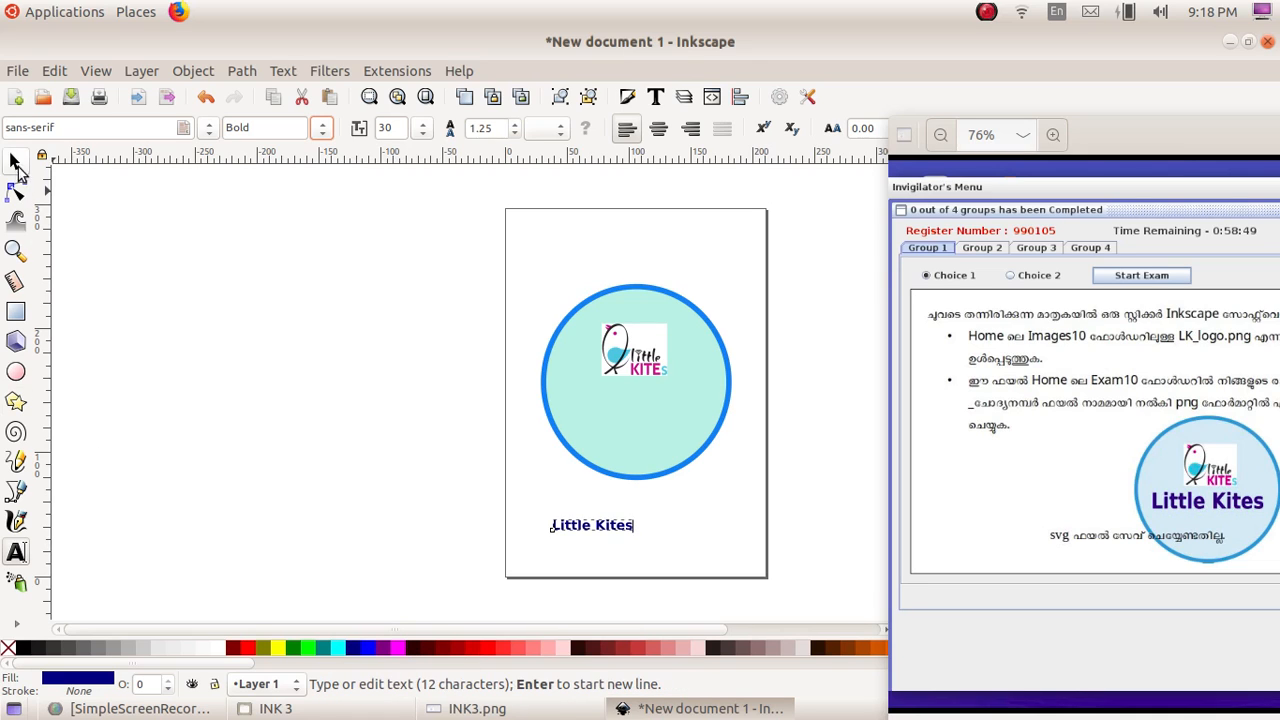
Enlarge the "Little Kites" text to about 97 by 20 mm, place it inside the circle beneath the logo, and deselect it
{"action": "left_click", "coordinate": [16, 162]}
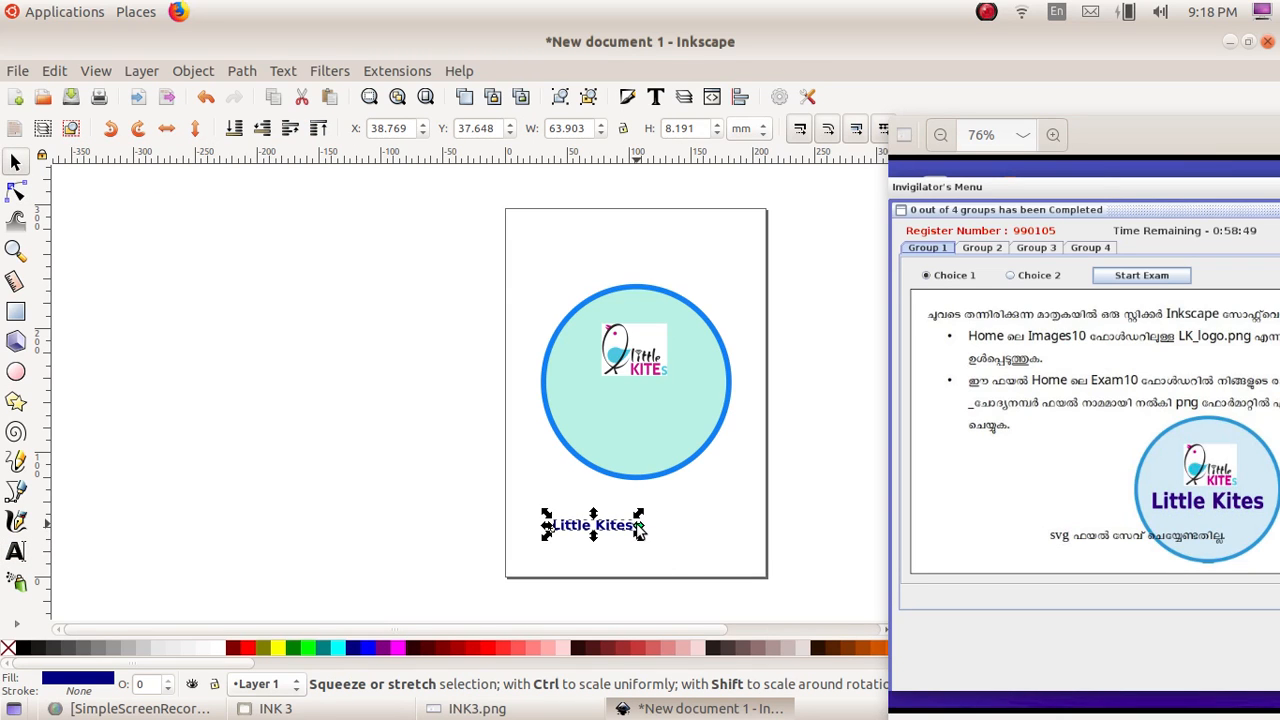
{"action": "left_click_drag", "start_coordinate": [640, 530], "coordinate": [624, 416]}
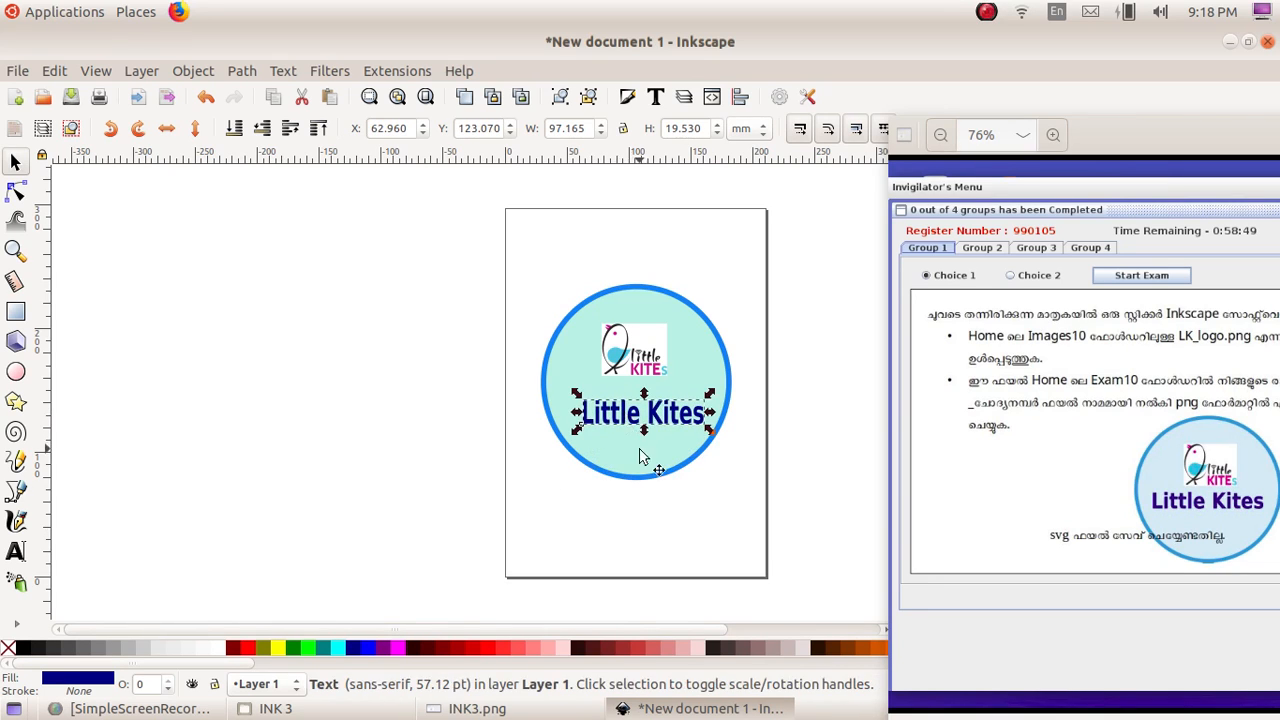
{"action": "left_click", "coordinate": [672, 506]}
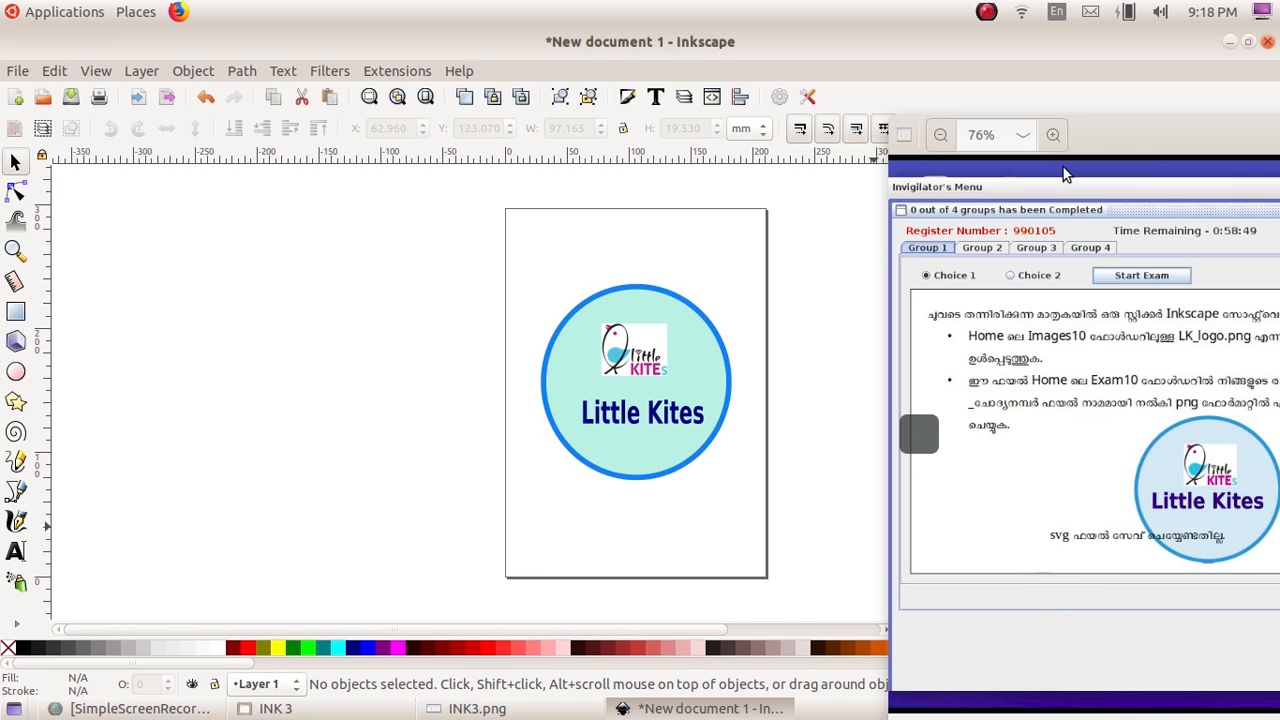
Bring up the PNG export settings, select the sticker's circle, and use the selection as the export area
{"action": "left_click_drag", "start_coordinate": [1130, 143], "coordinate": [1008, 137]}
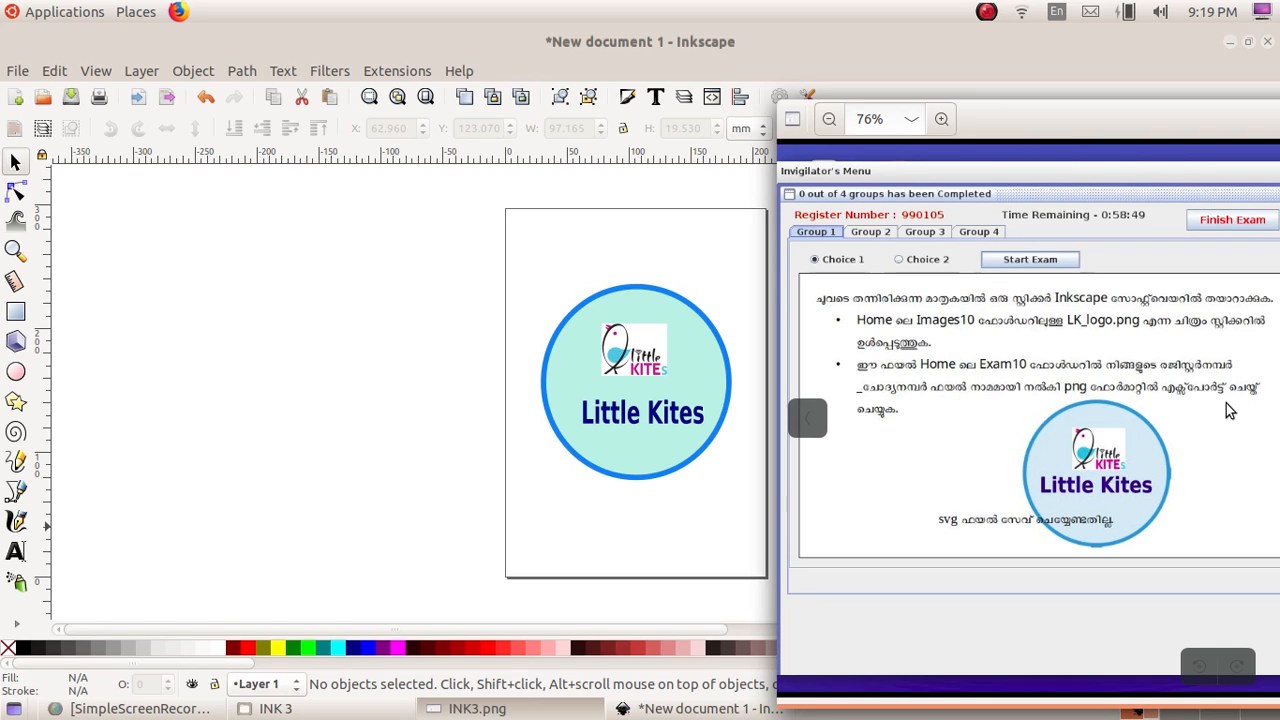
{"action": "left_click", "coordinate": [17, 71]}
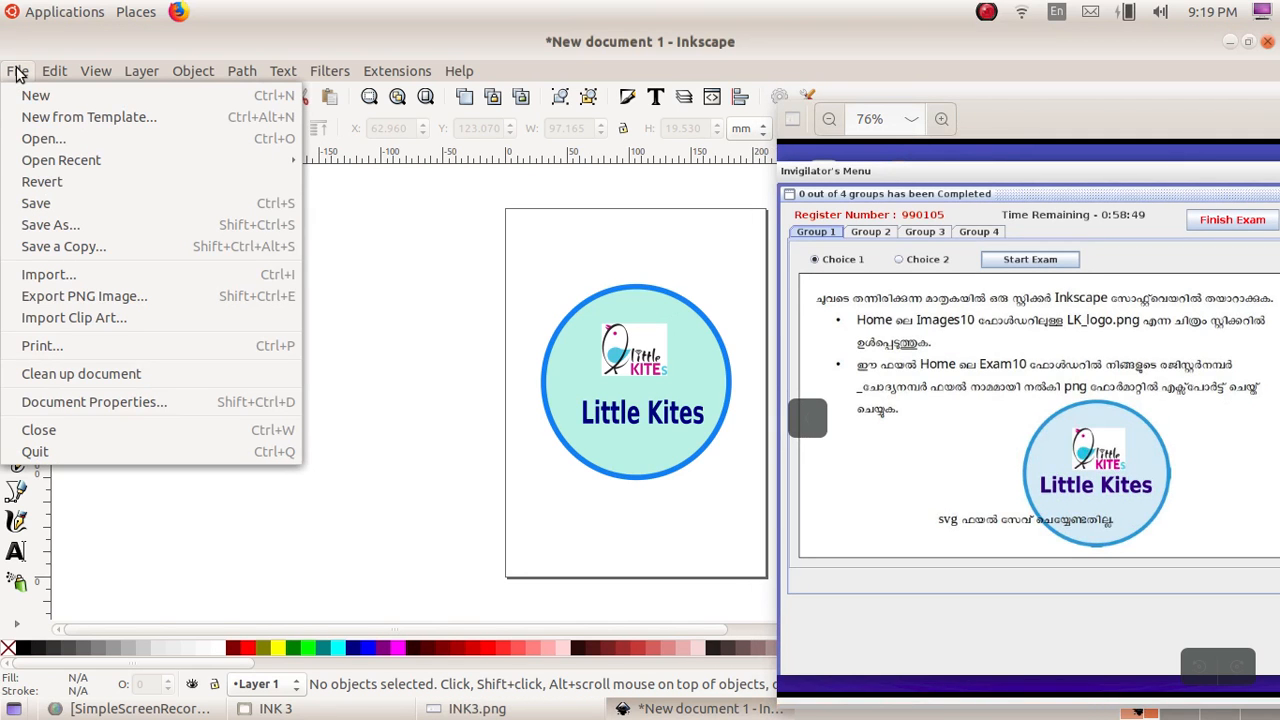
{"action": "left_click", "coordinate": [67, 297]}
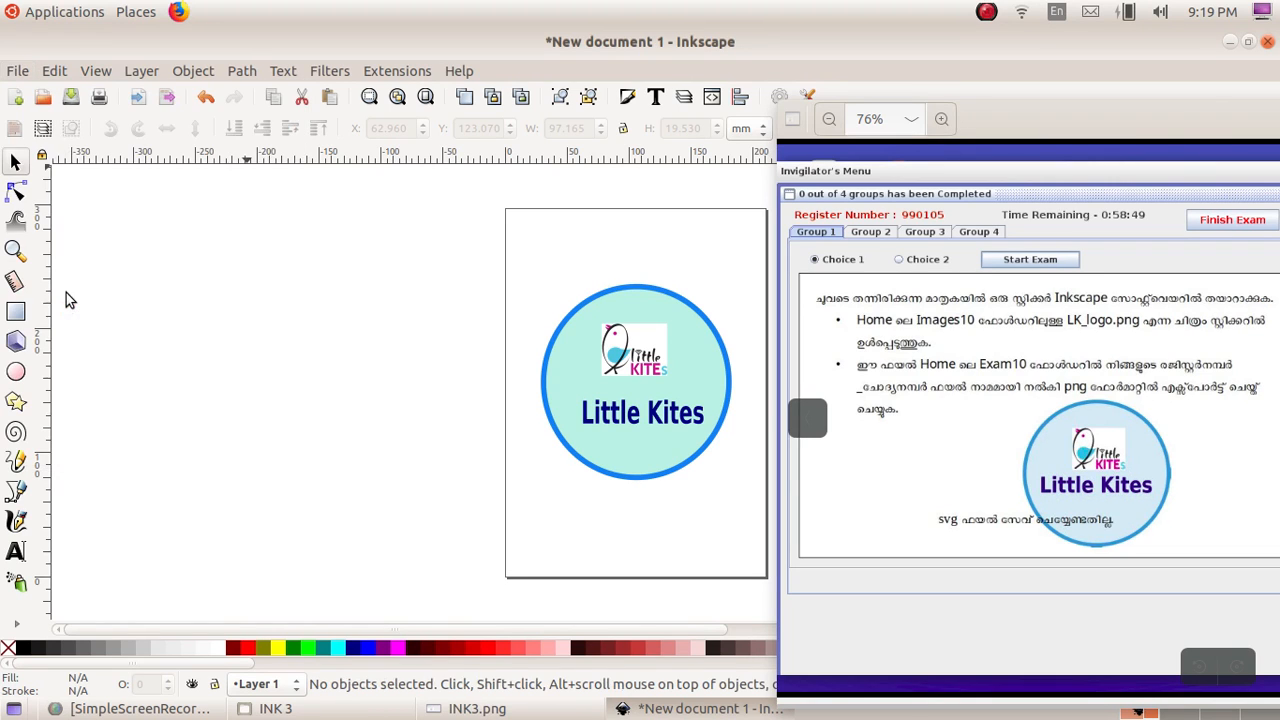
{"action": "left_click_drag", "start_coordinate": [1061, 117], "coordinate": [1015, 591]}
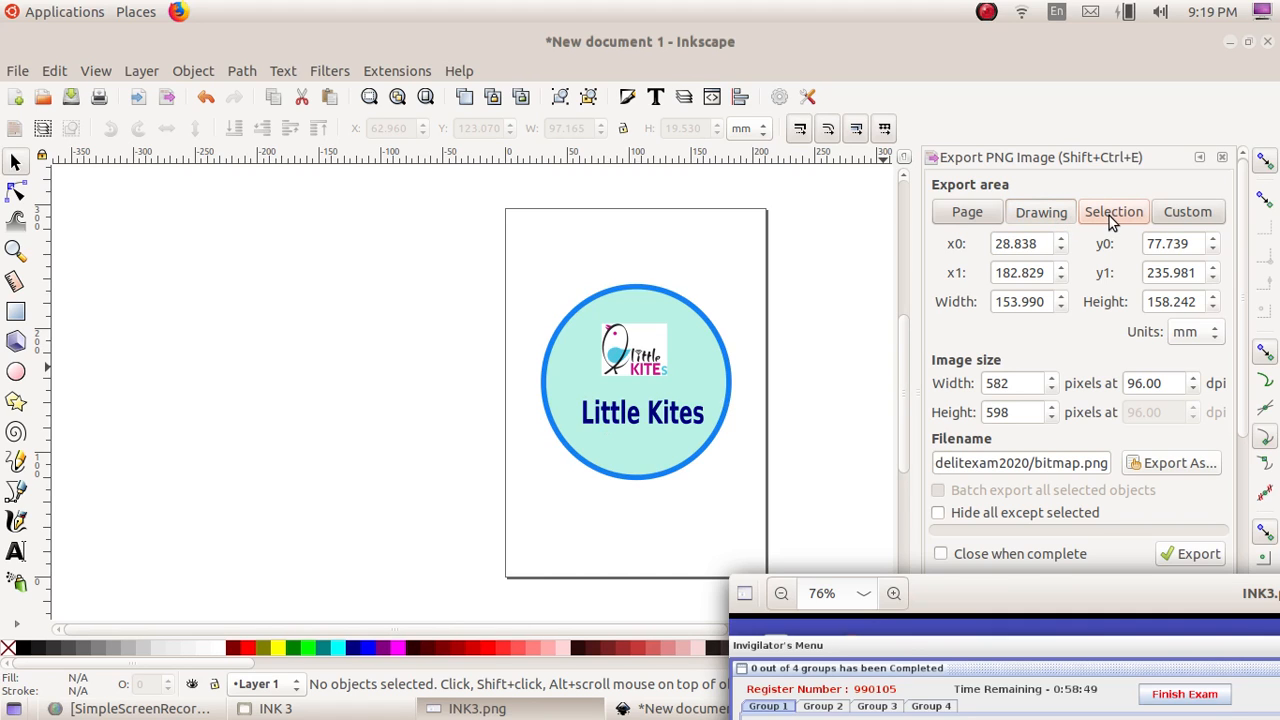
{"action": "left_click", "coordinate": [693, 367]}
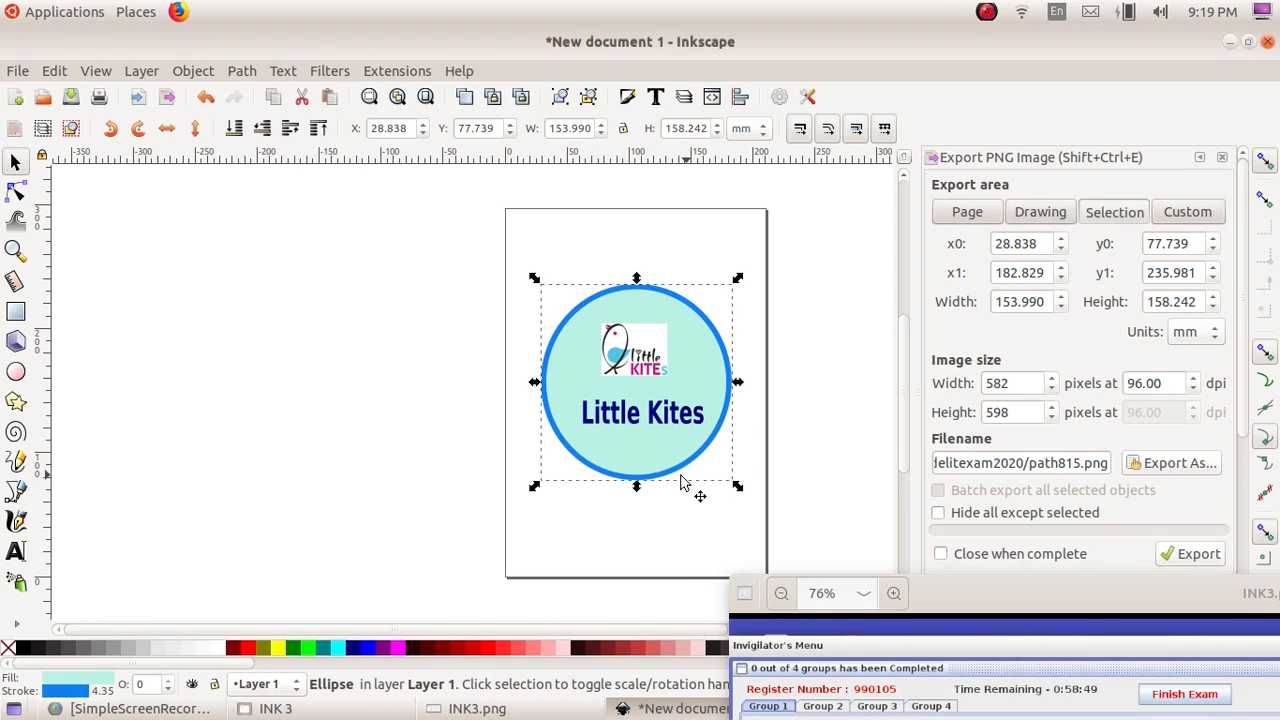
{"action": "left_click", "coordinate": [1190, 220]}
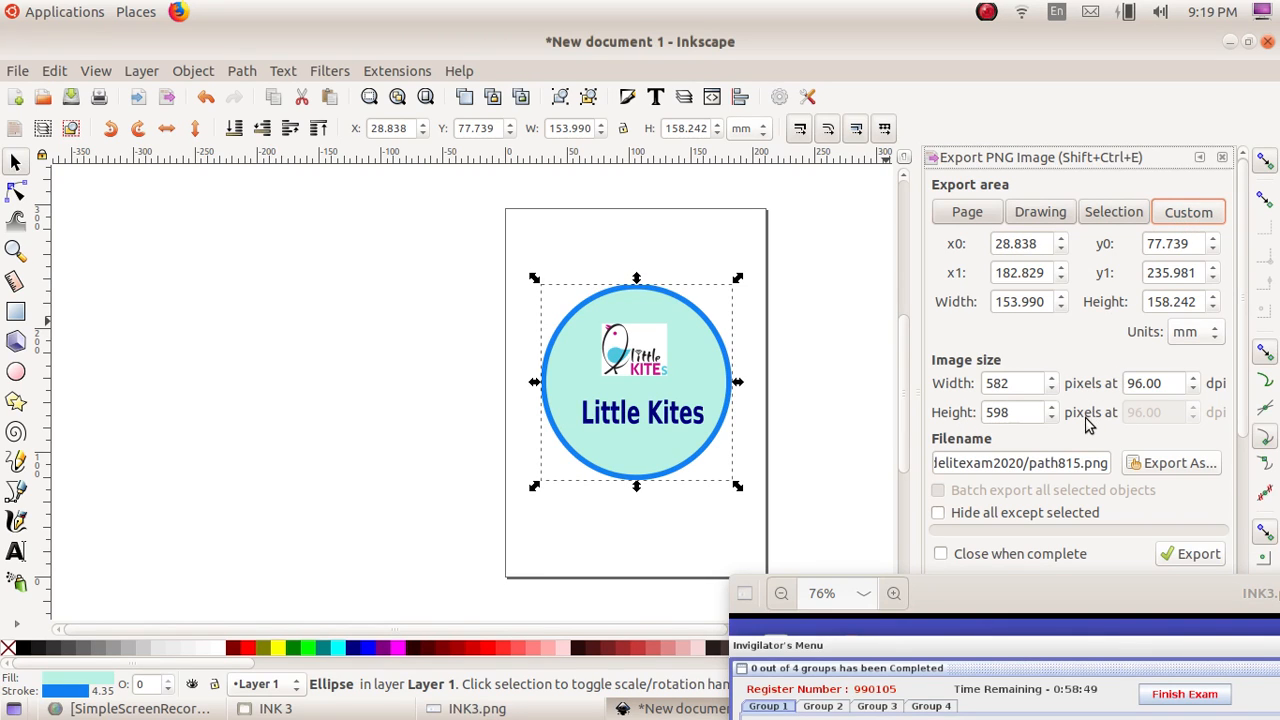
{"action": "left_click", "coordinate": [1117, 216]}
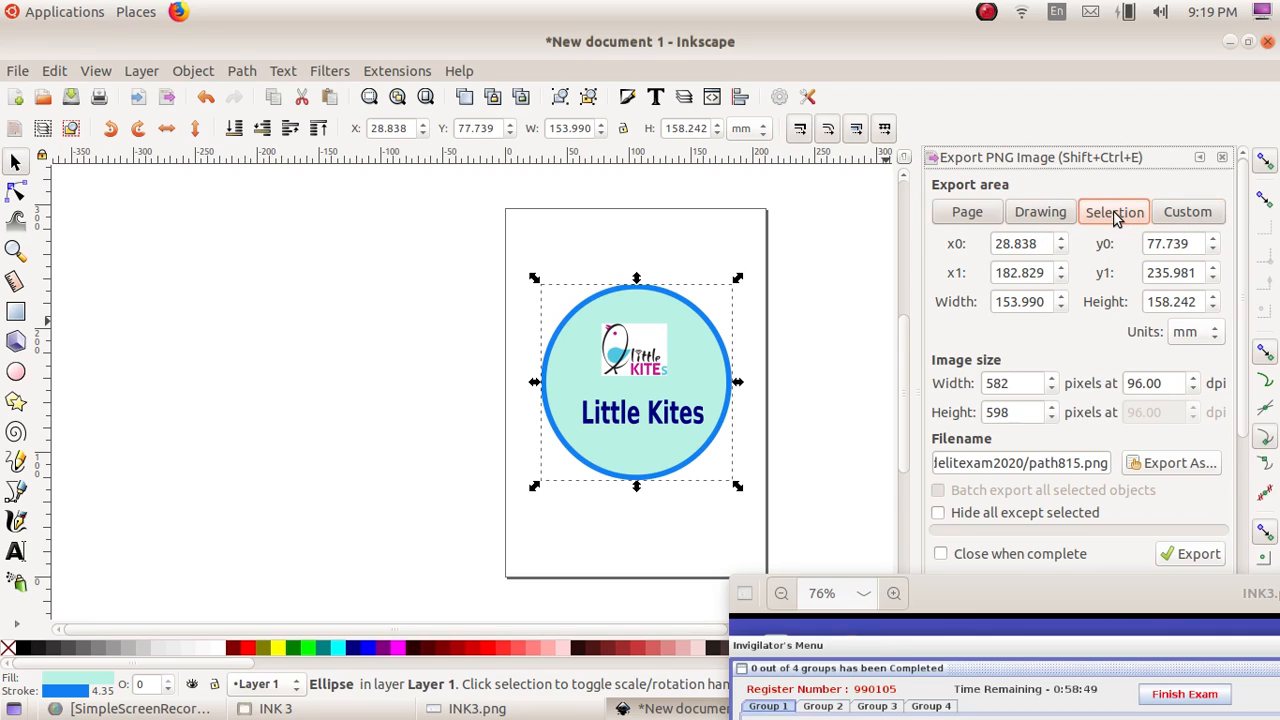
Set the export destination to the Exam10 folder in Home with the file name 990101_2
{"action": "left_click", "coordinate": [1175, 466]}
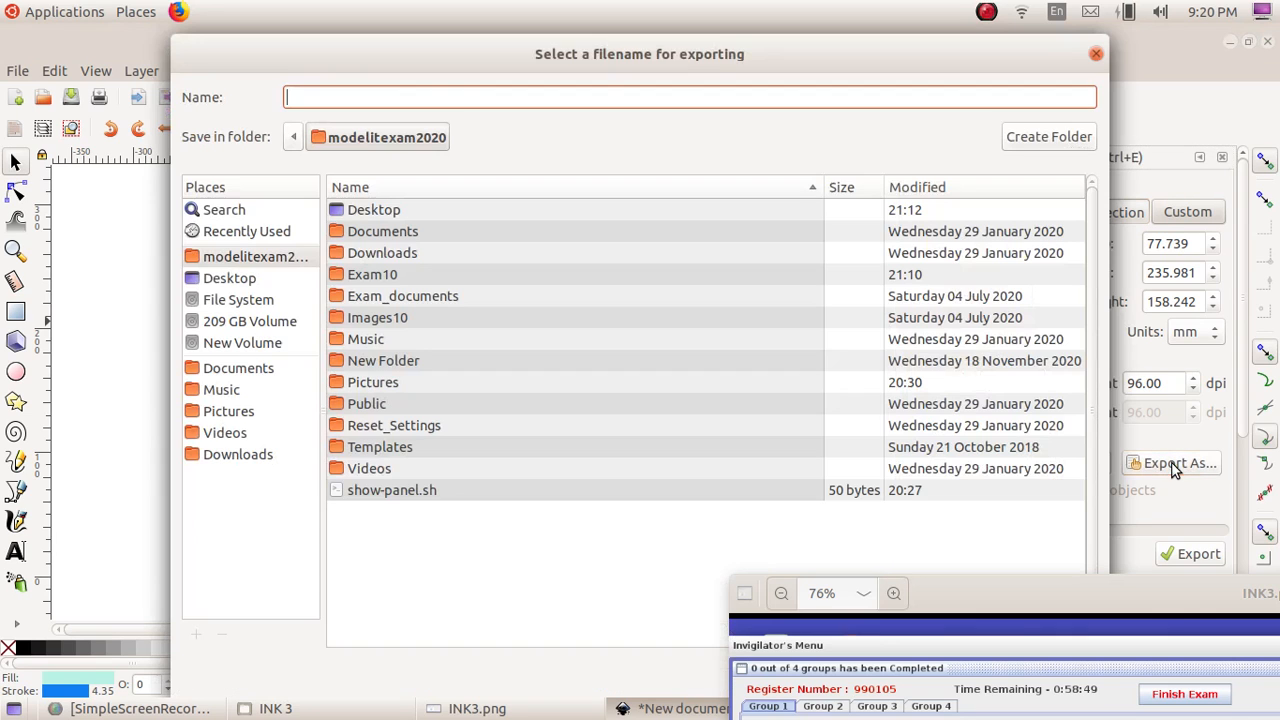
{"action": "double_click", "coordinate": [390, 280]}
{"action": "left_click", "coordinate": [317, 97]}
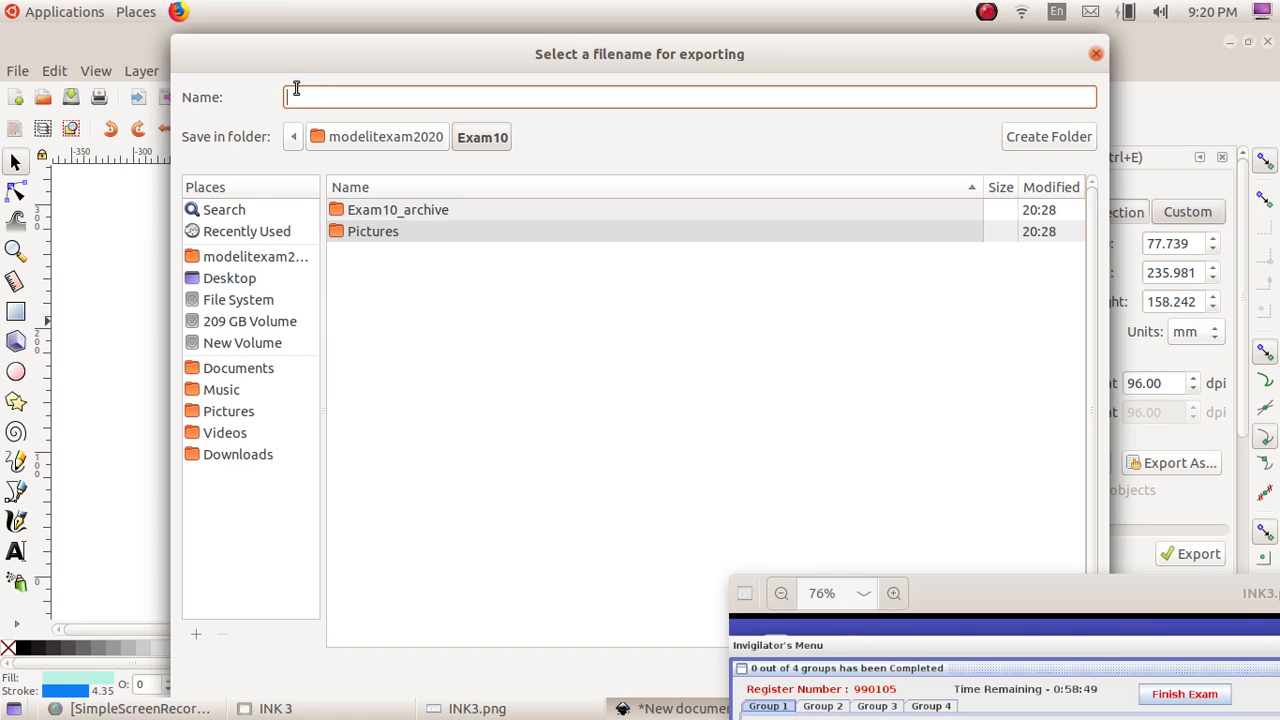
{"action": "type", "text": "990101_2"}
{"action": "left_click_drag", "start_coordinate": [978, 595], "coordinate": [1058, 714]}
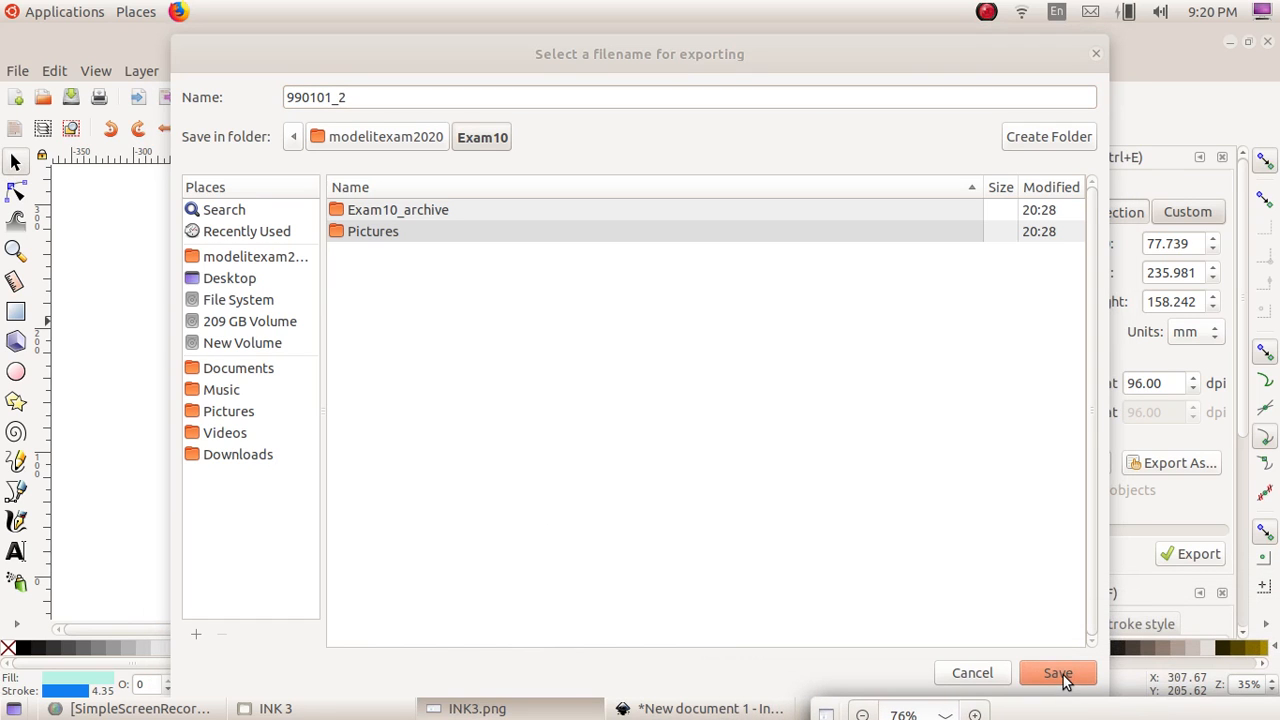
{"action": "left_click", "coordinate": [1063, 675]}
{"action": "left_click", "coordinate": [1061, 674]}
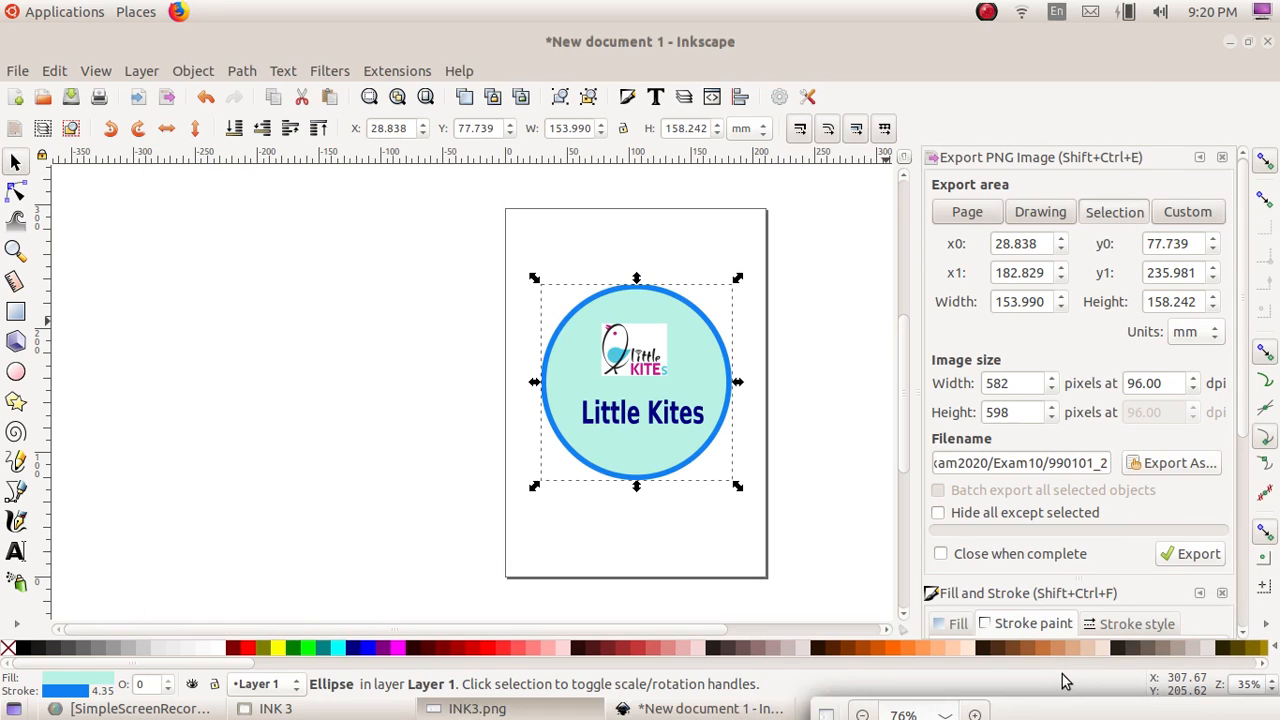
Export the sticker as a PNG and close the document without saving it
{"action": "left_click", "coordinate": [1197, 556]}
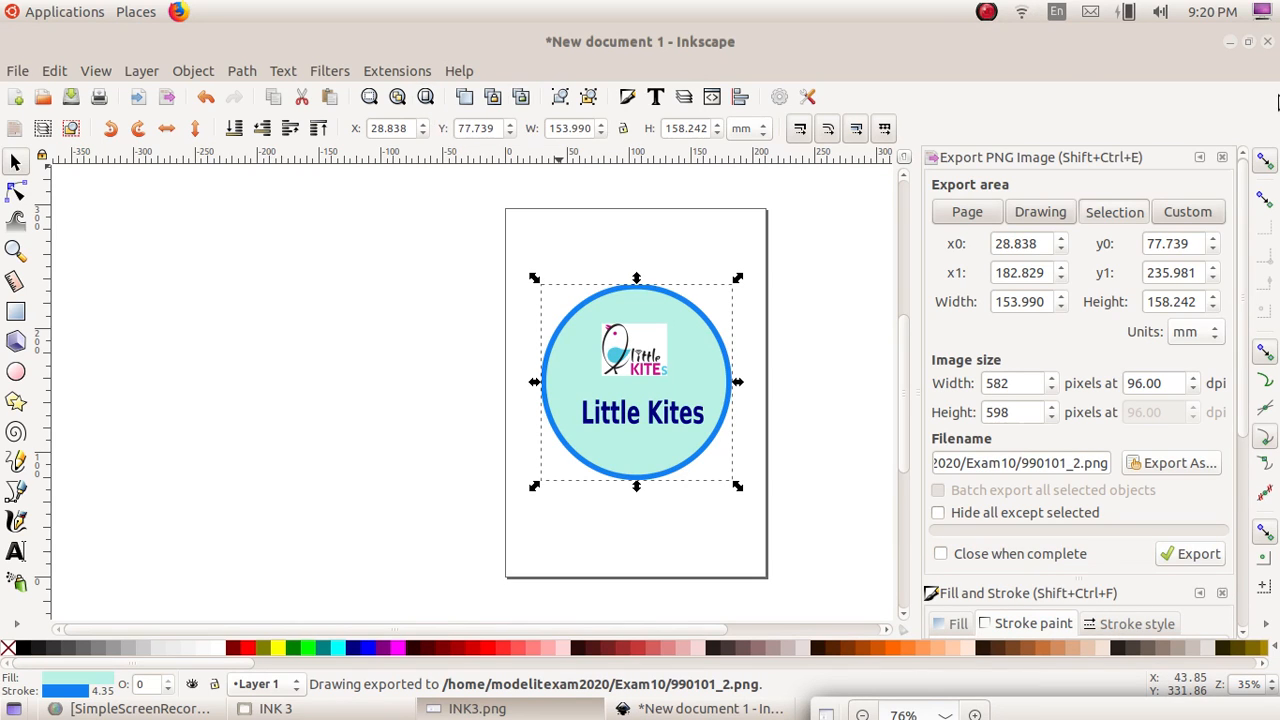
{"action": "left_click", "coordinate": [1266, 43]}
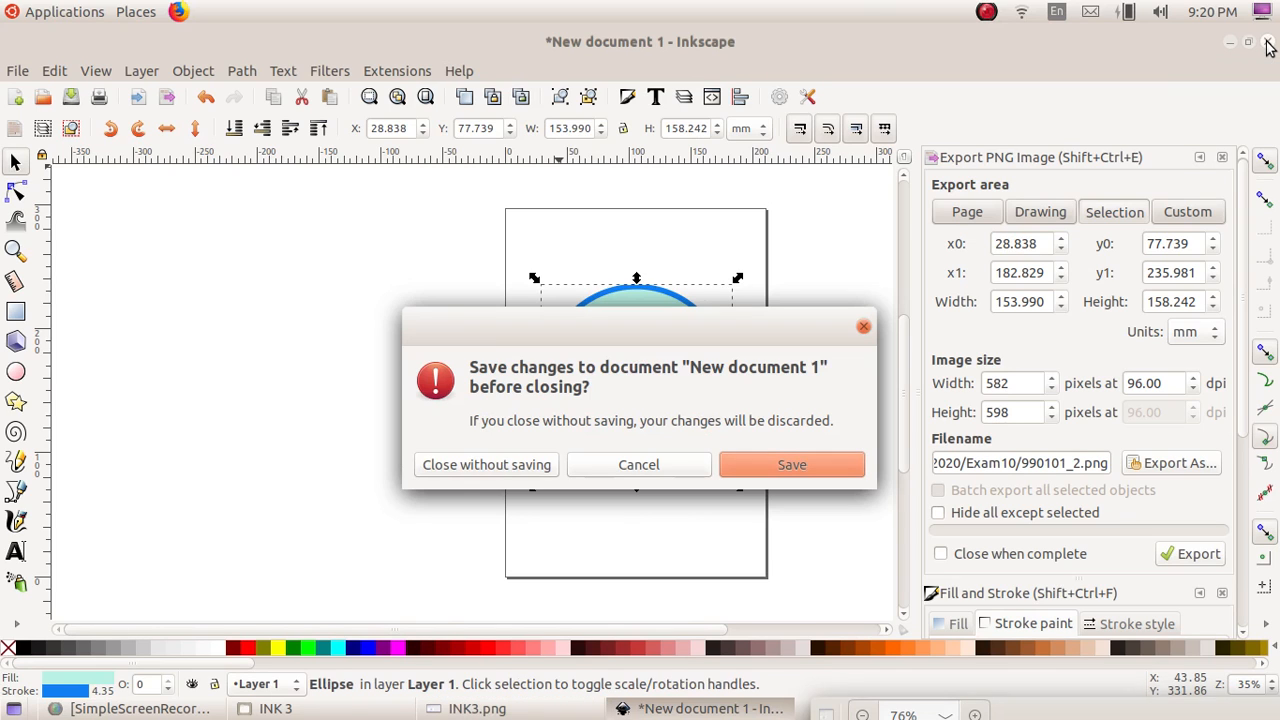
{"action": "left_click", "coordinate": [513, 465]}
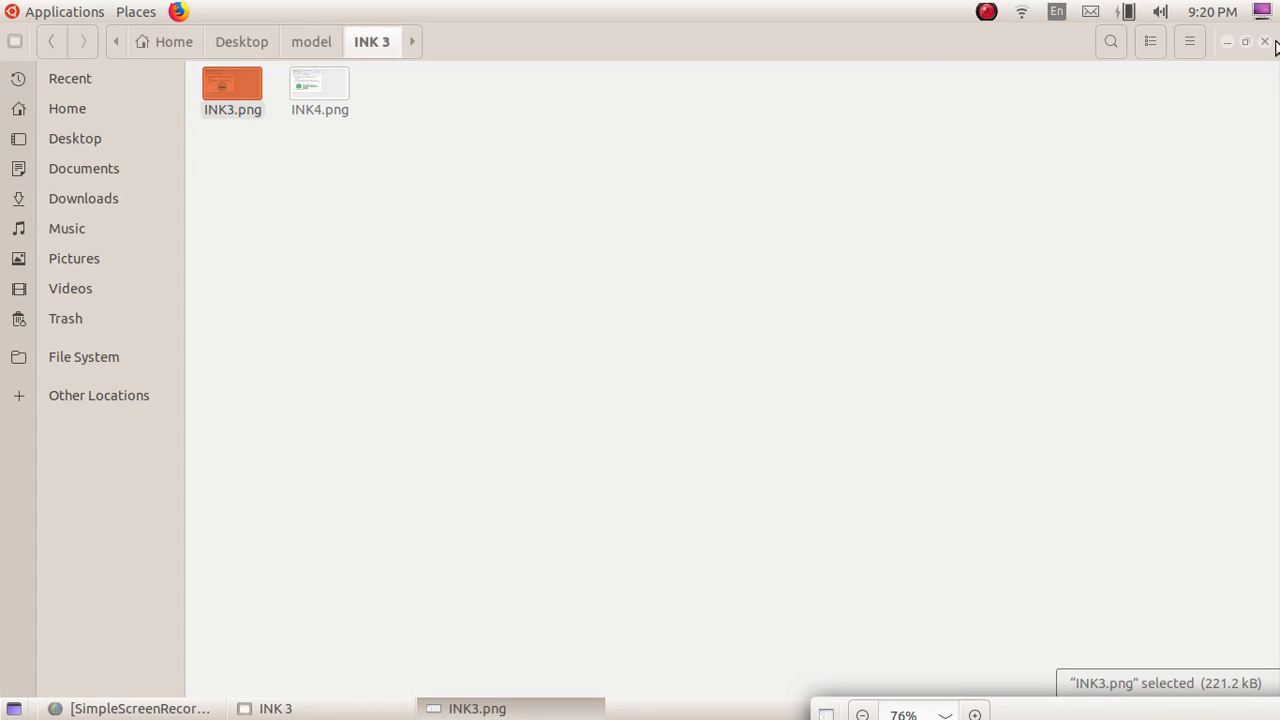
Go to the Exam10 folder in Home in the file manager and view the exported 990101_2.png
{"action": "left_click", "coordinate": [132, 12]}
{"action": "left_click", "coordinate": [163, 37]}
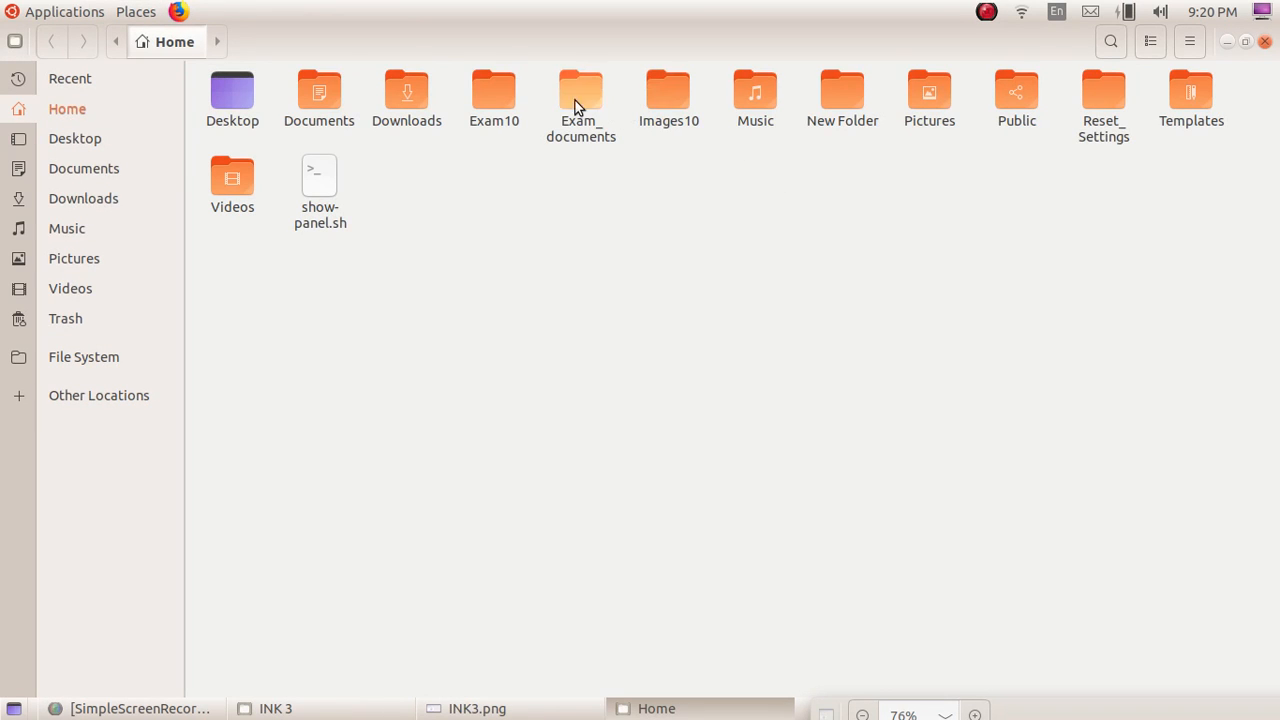
{"action": "left_click", "coordinate": [498, 100]}
{"action": "double_click", "coordinate": [497, 96]}
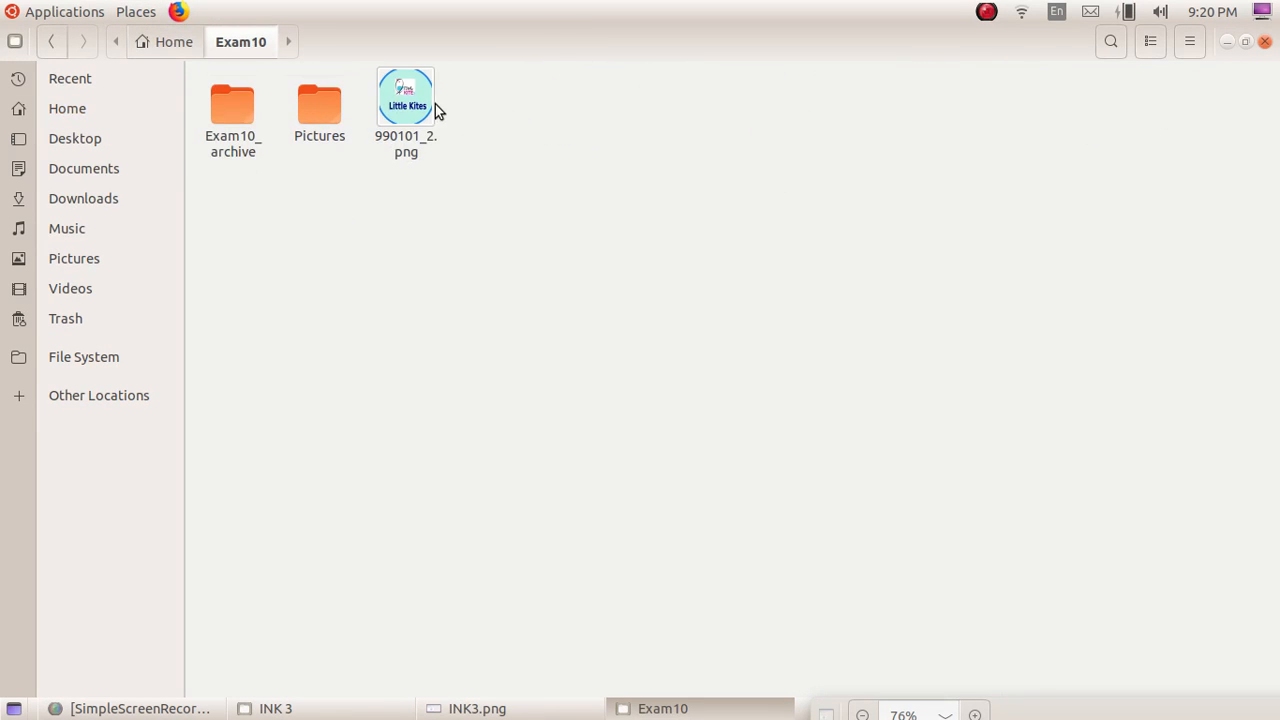
{"action": "double_click", "coordinate": [408, 98]}
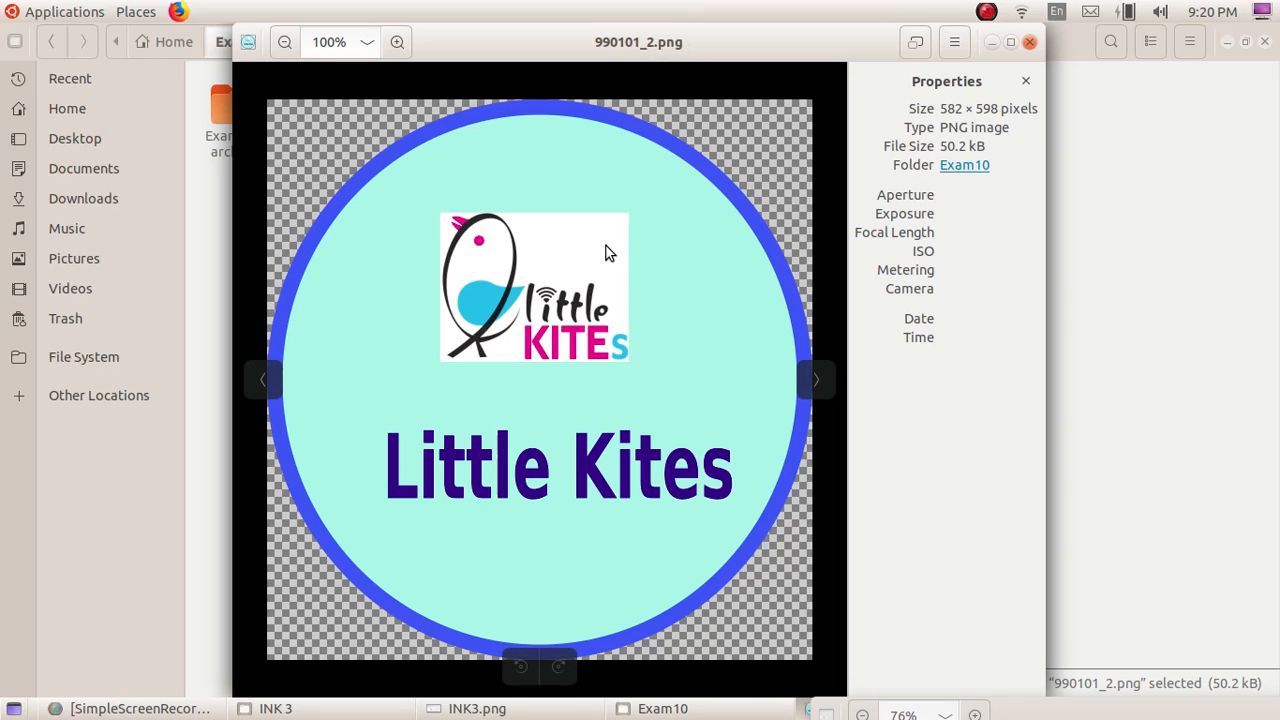
{"action": "left_click", "coordinate": [986, 12]}
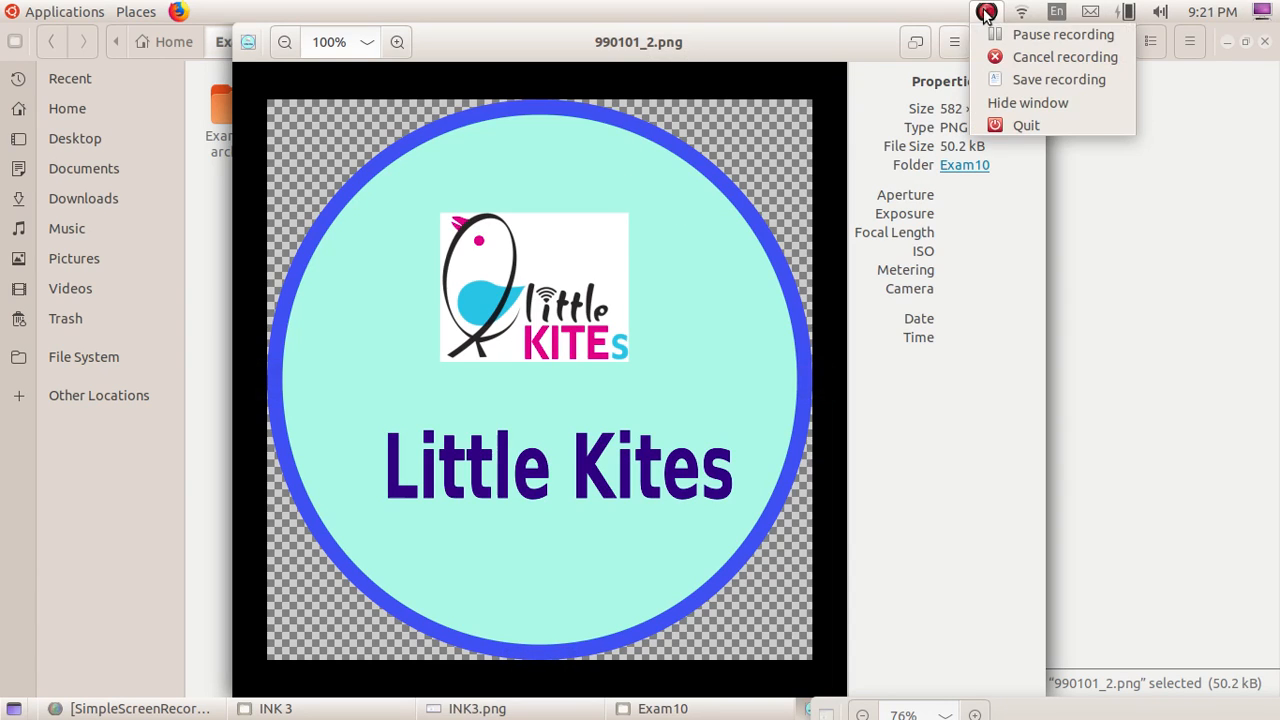